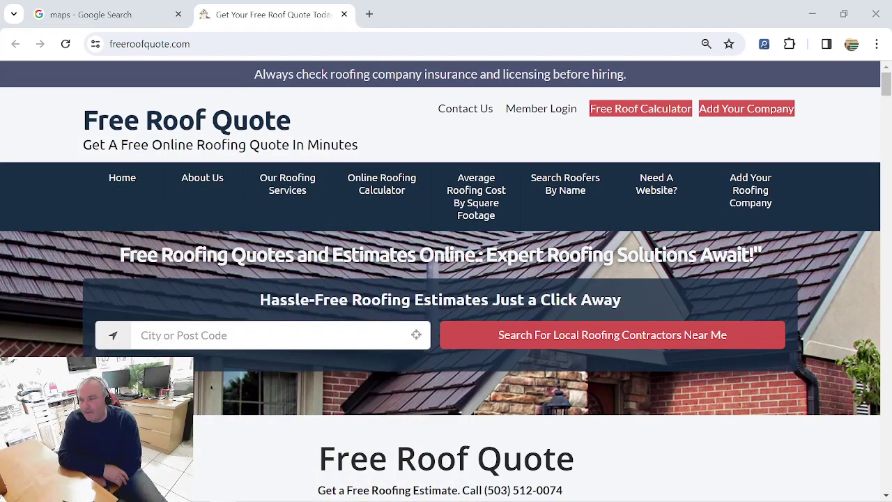
# Step: Show Los Angeles in Google Maps with satellite imagery and the side panel collapsed
pyautogui.click(86, 16)
pyautogui.click(127, 282)
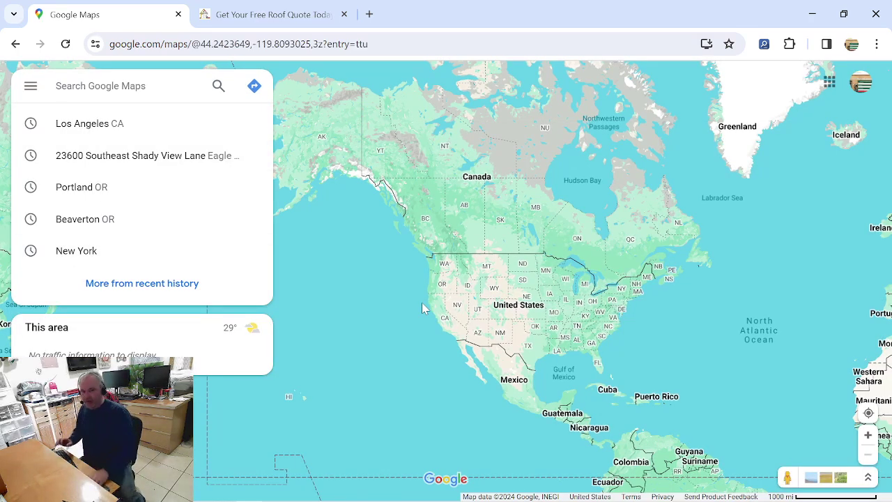
pyautogui.click(223, 123)
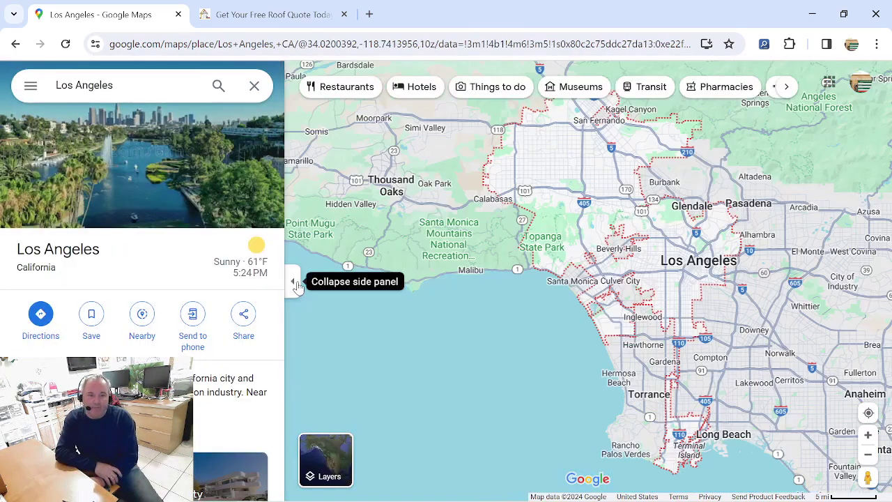
pyautogui.click(292, 281)
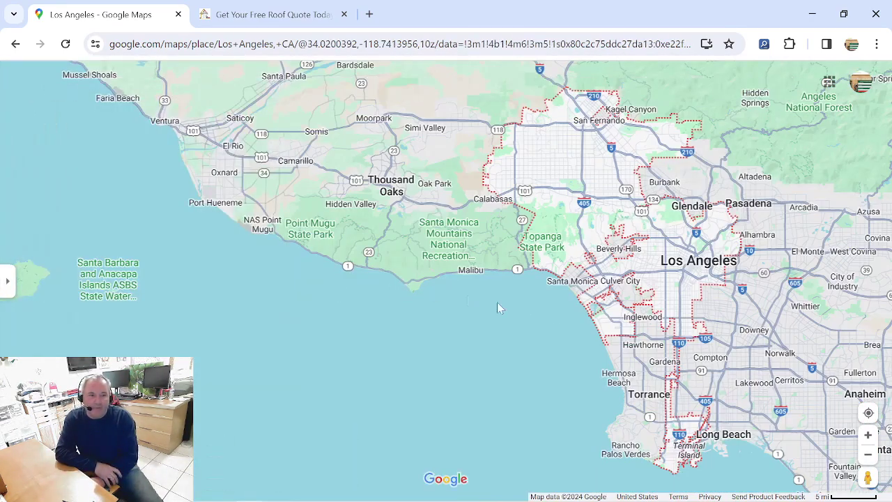
pyautogui.click(42, 460)
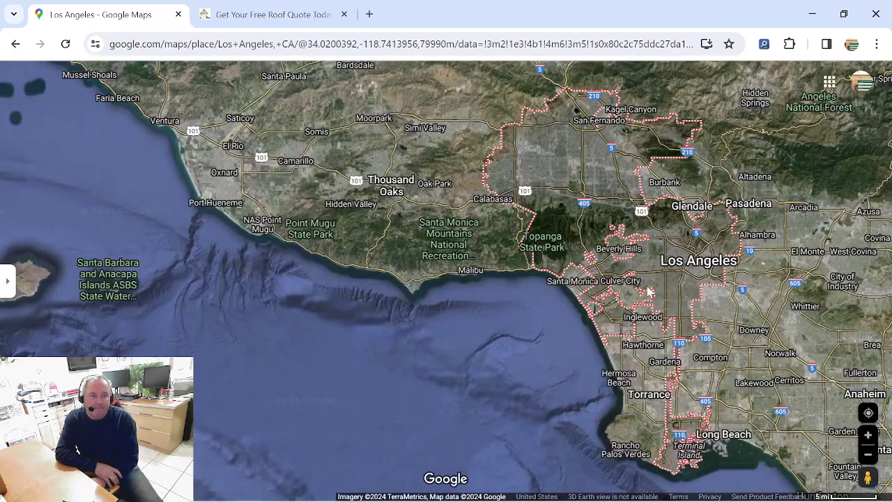
# Step: Locate the grey-roofed house on Valencia St beside the red-roofed buildings, close enough to make out its roof corners
pyautogui.moveTo(686, 276); pyautogui.dragTo(305, 285)
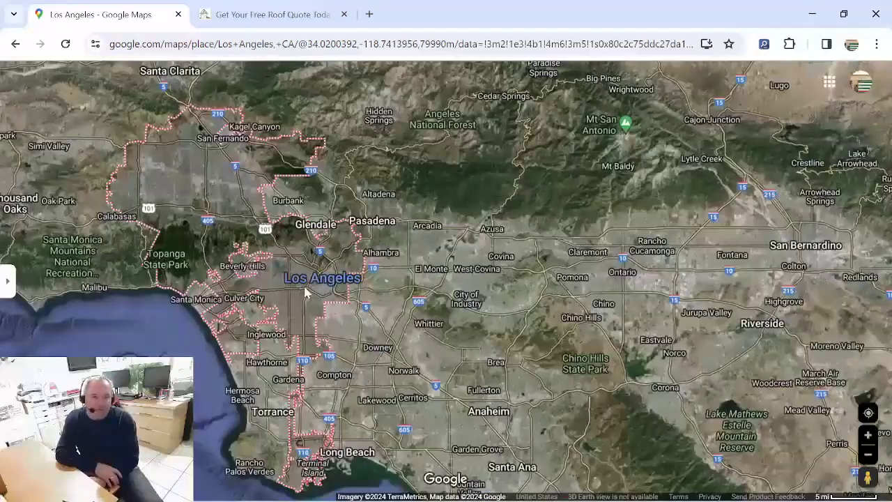
pyautogui.scroll(3, 305, 286)
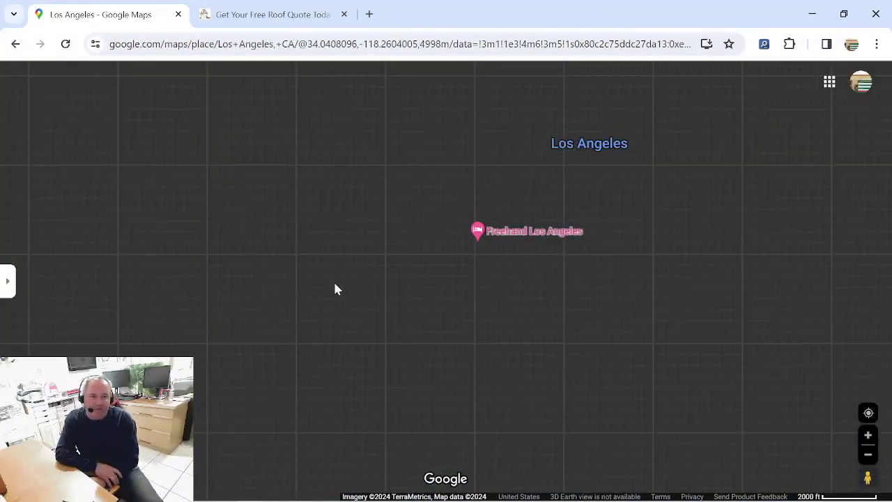
pyautogui.scroll(4, 310, 286)
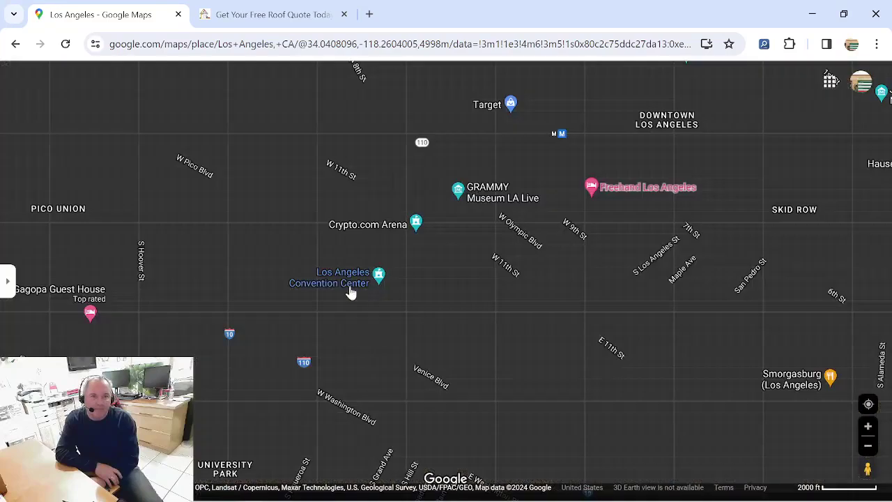
pyautogui.moveTo(310, 285)
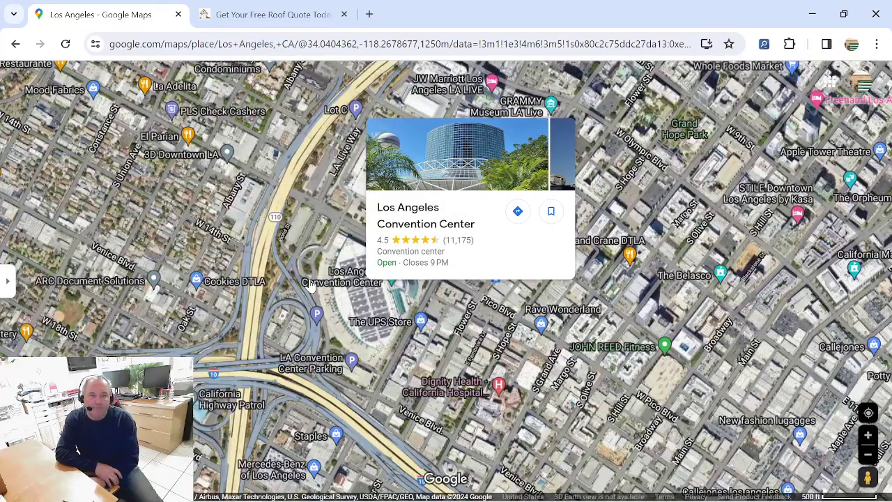
pyautogui.scroll(4, 280, 265)
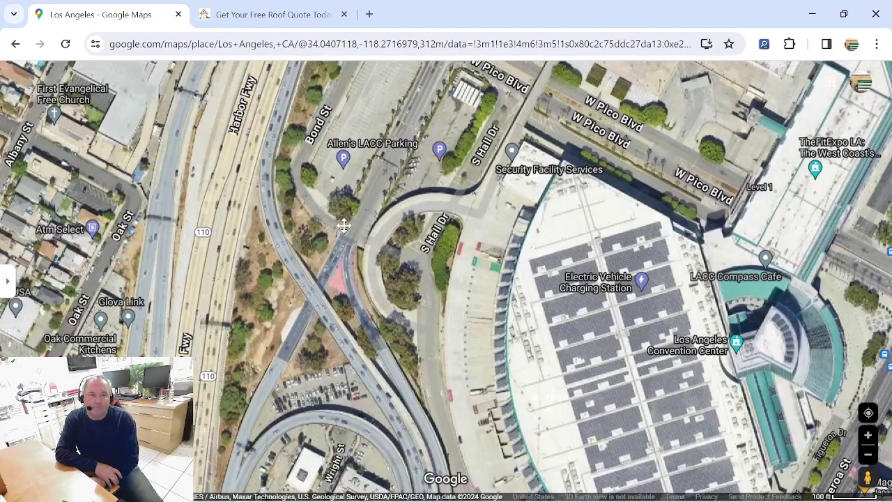
pyautogui.moveTo(344, 225); pyautogui.dragTo(639, 392)
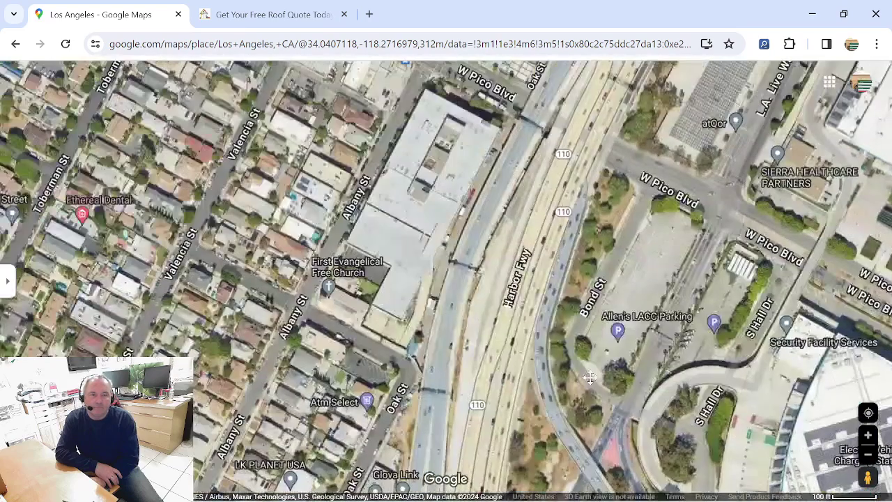
pyautogui.moveTo(303, 287); pyautogui.dragTo(456, 368)
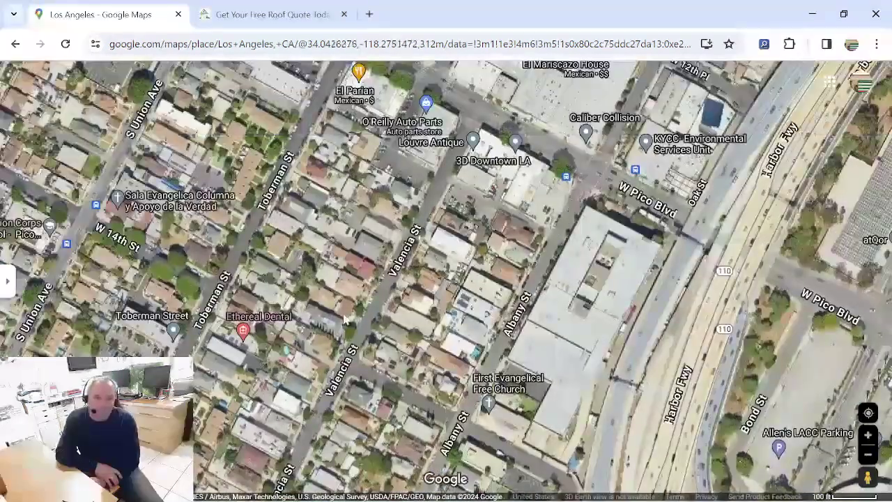
pyautogui.scroll(1, 342, 317)
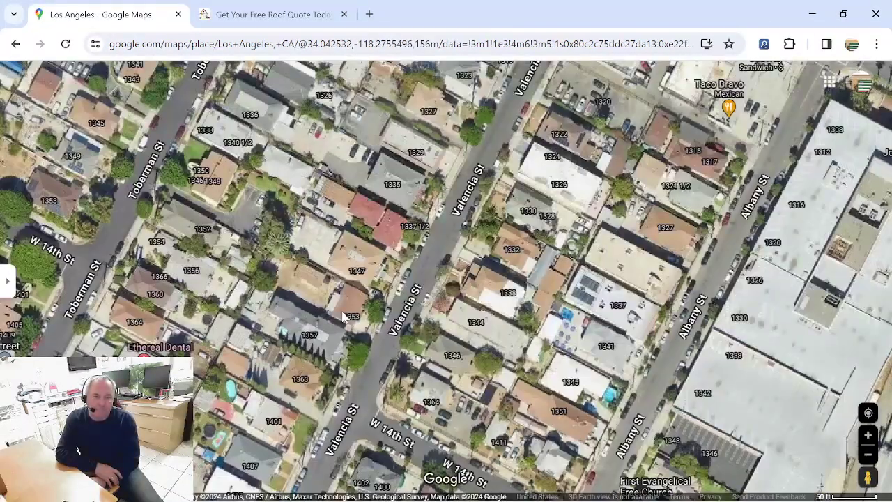
pyautogui.scroll(1, 342, 317)
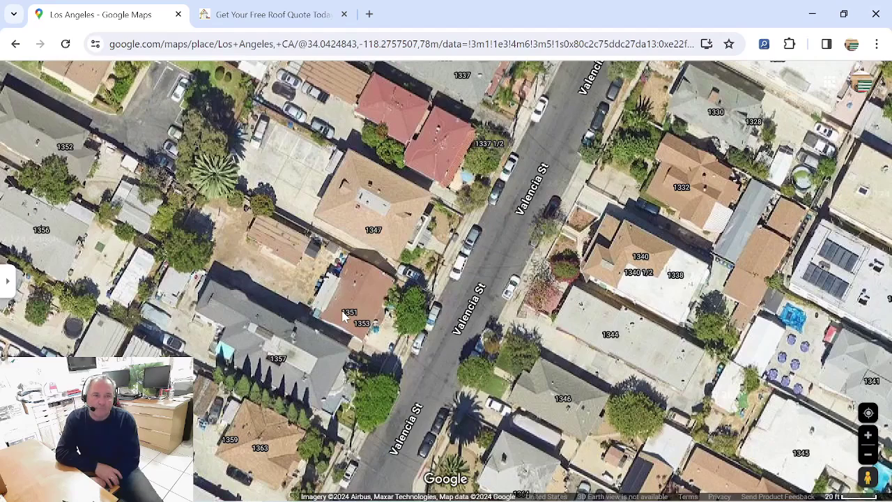
pyautogui.press('Up')
pyautogui.press('Right')
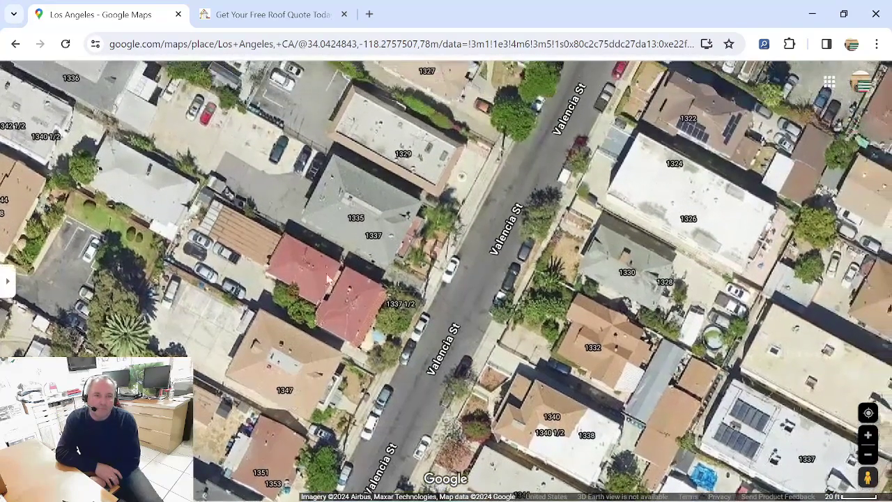
pyautogui.moveTo(358, 237); pyautogui.dragTo(344, 258)
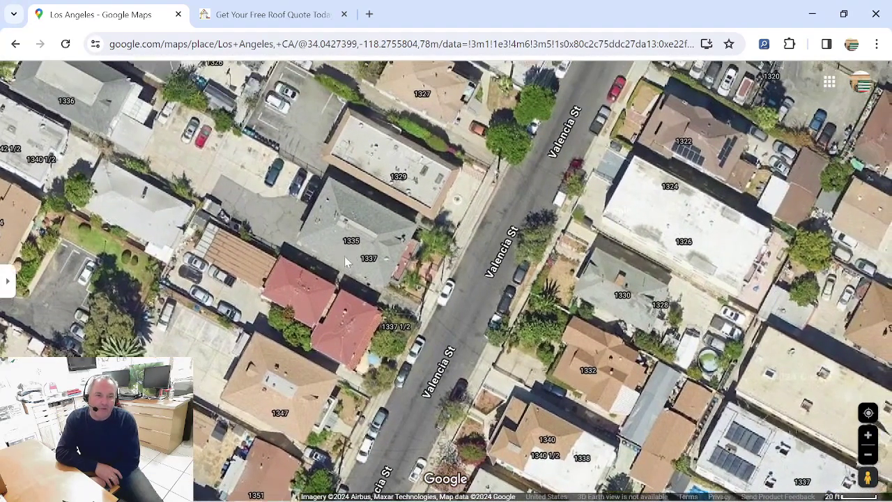
pyautogui.scroll(1, 345, 254)
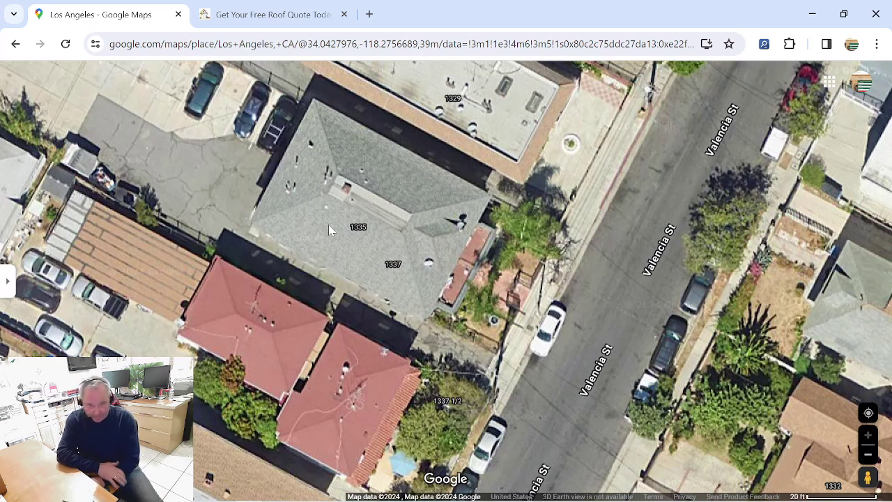
# Step: Measure the grey roof's area by tracing its four corners with Measure distance and closing the outline at the starting corner
pyautogui.rightClick(313, 102)
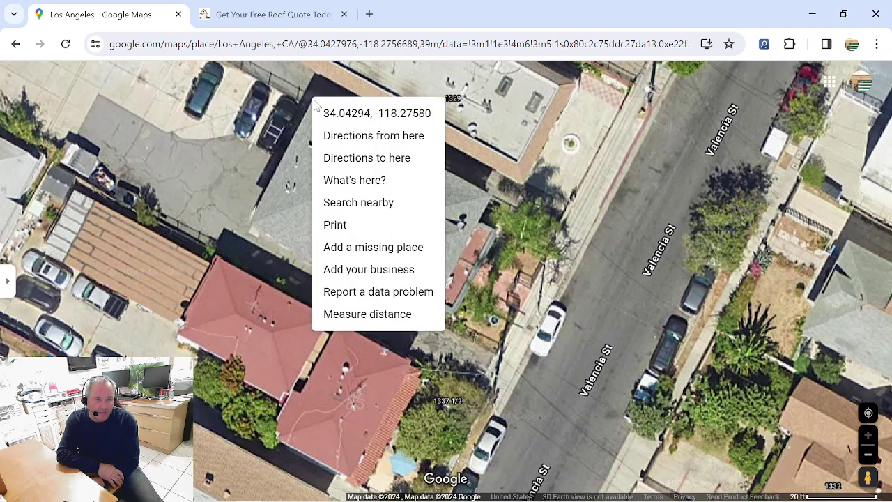
pyautogui.click(364, 315)
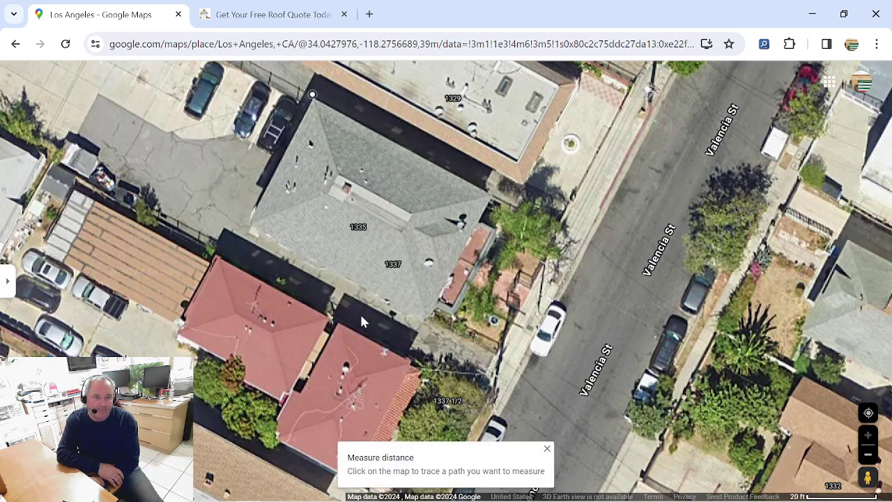
pyautogui.click(251, 217)
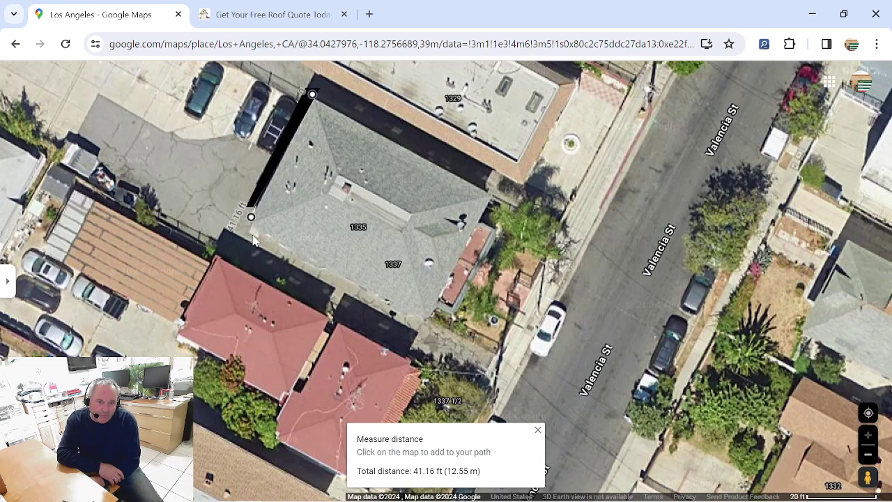
pyautogui.click(423, 319)
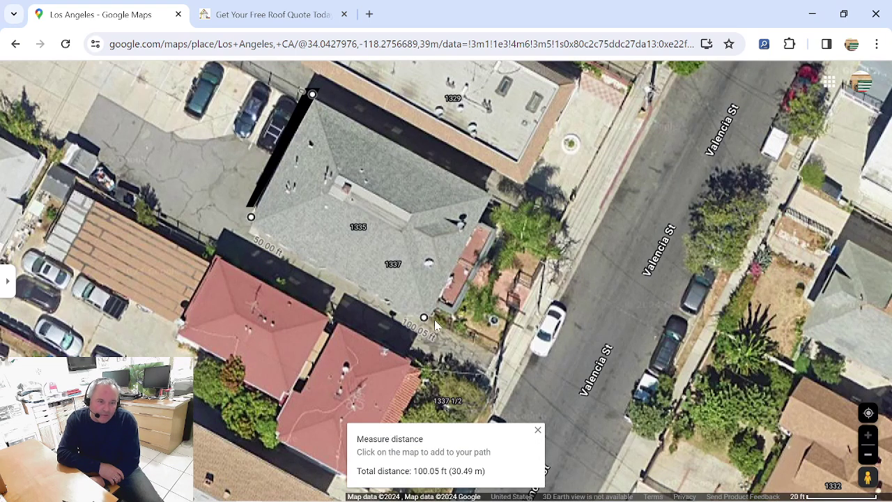
pyautogui.click(492, 196)
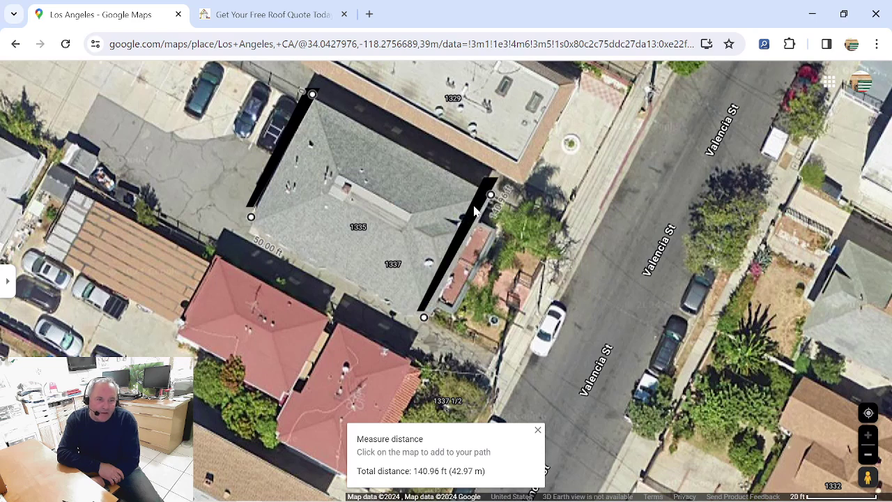
pyautogui.click(312, 95)
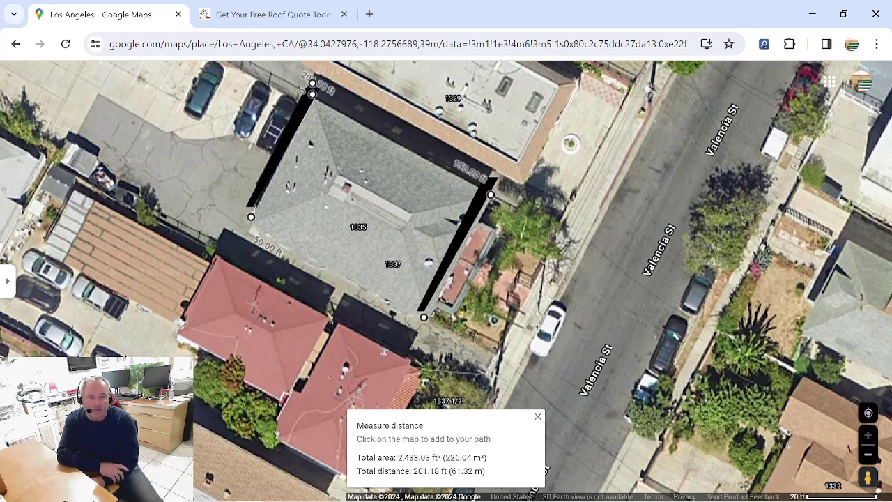
# Step: Open the Online Roofing Calculator on the Free Roof Quote site and find the calculator's green entry cells
pyautogui.click(269, 14)
pyautogui.moveTo(262, 197)
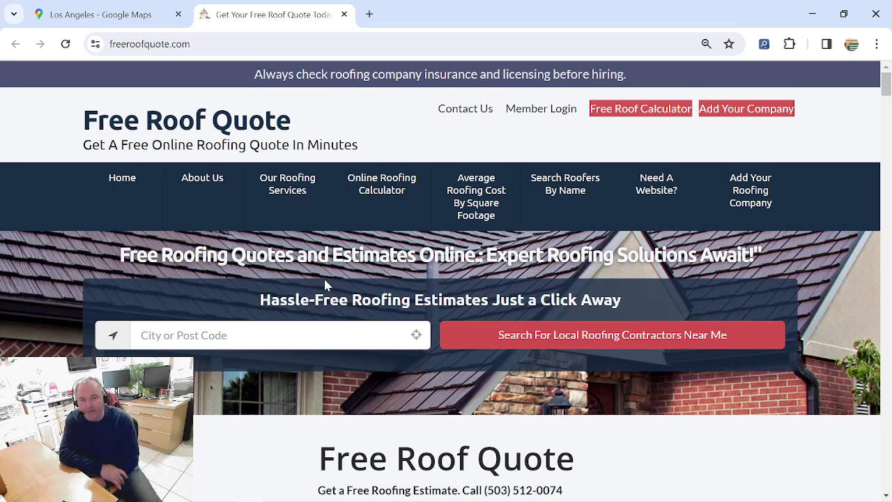
pyautogui.click(400, 186)
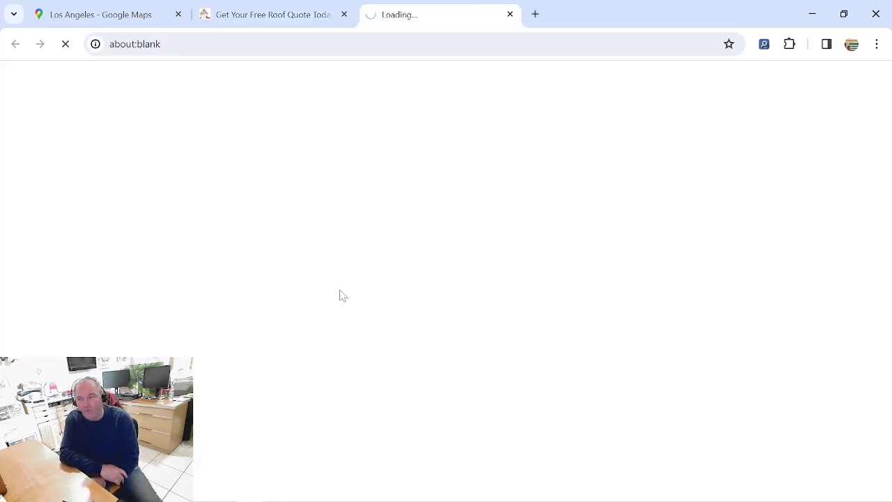
pyautogui.scroll(-10, 341, 296)
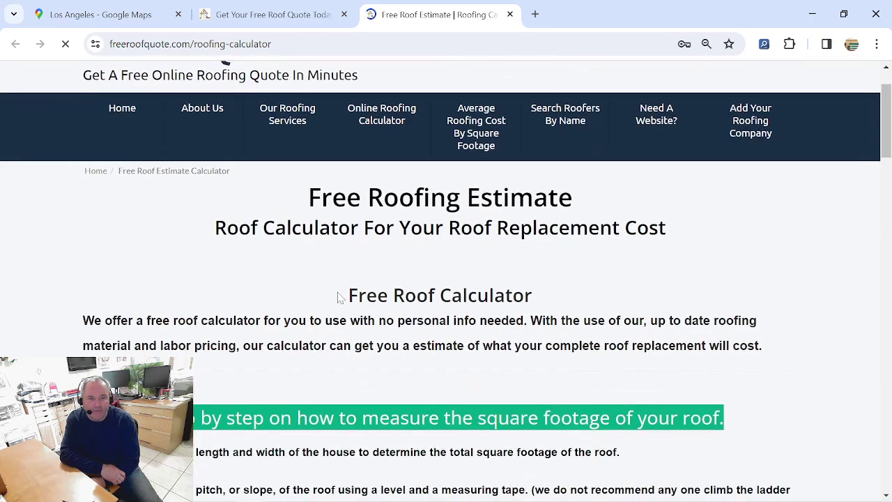
pyautogui.scroll(-6, 440, 279)
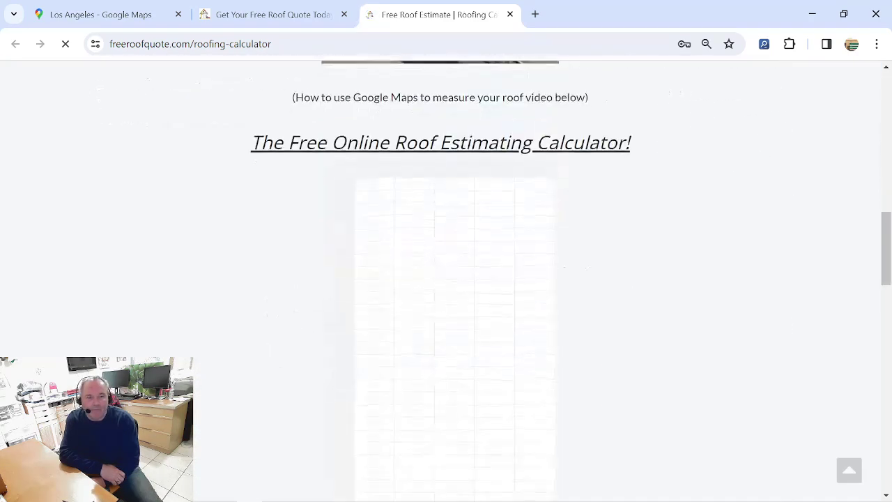
pyautogui.scroll(2, 392, 292)
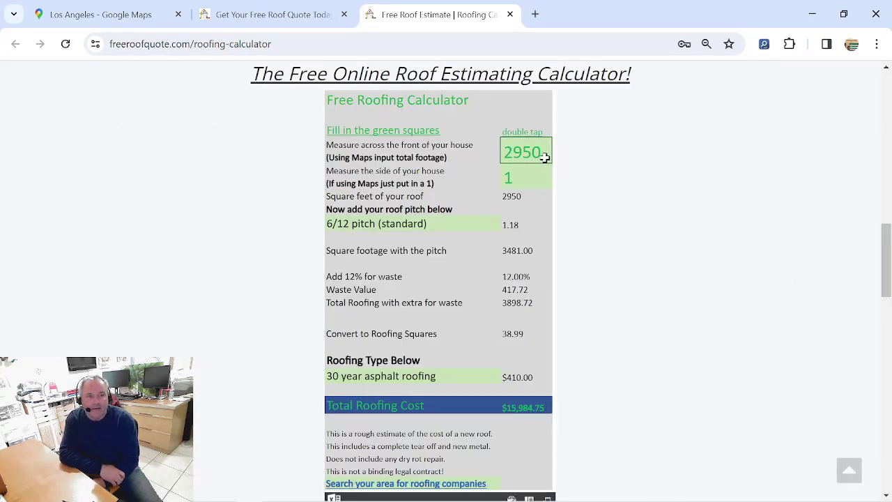
pyautogui.scroll(4, 542, 157)
pyautogui.scroll(-1, 642, 322)
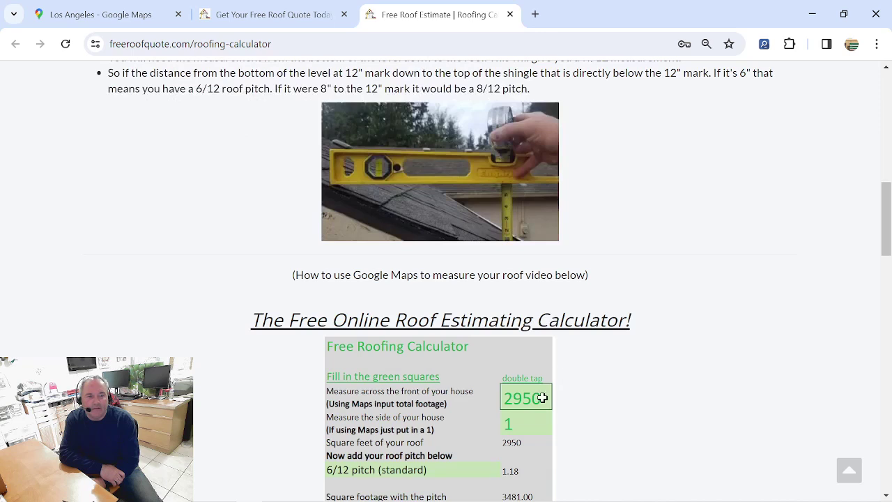
pyautogui.scroll(-1, 533, 394)
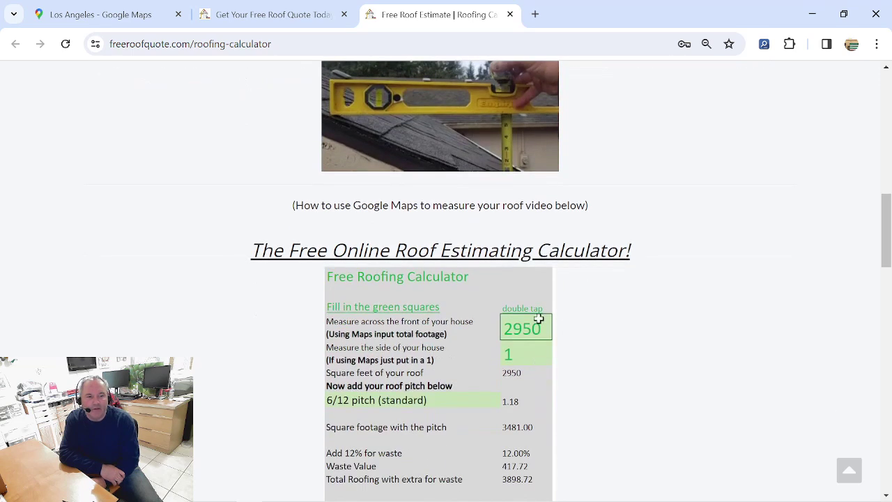
# Step: Set the calculator's total footage to 2433, using the roof area measured in Google Maps
pyautogui.click(536, 325)
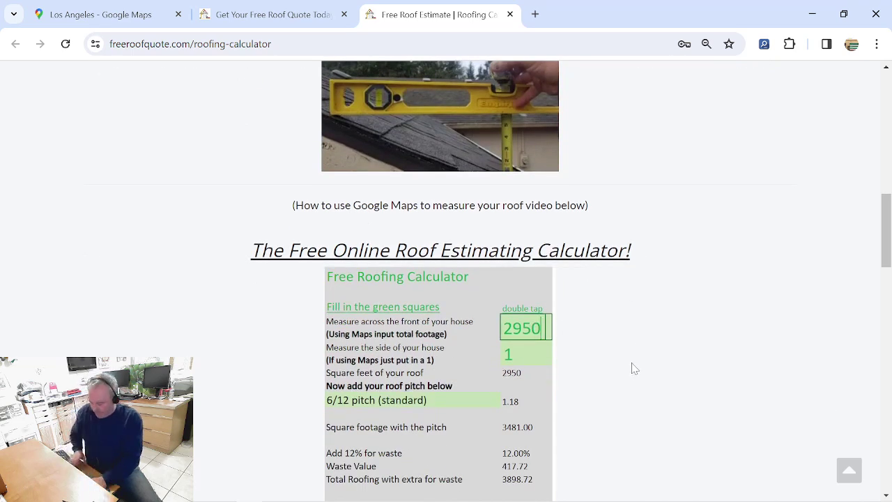
pyautogui.press('BackSpace')
pyautogui.press('BackSpace')
pyautogui.press('BackSpace')
pyautogui.press('BackSpace')
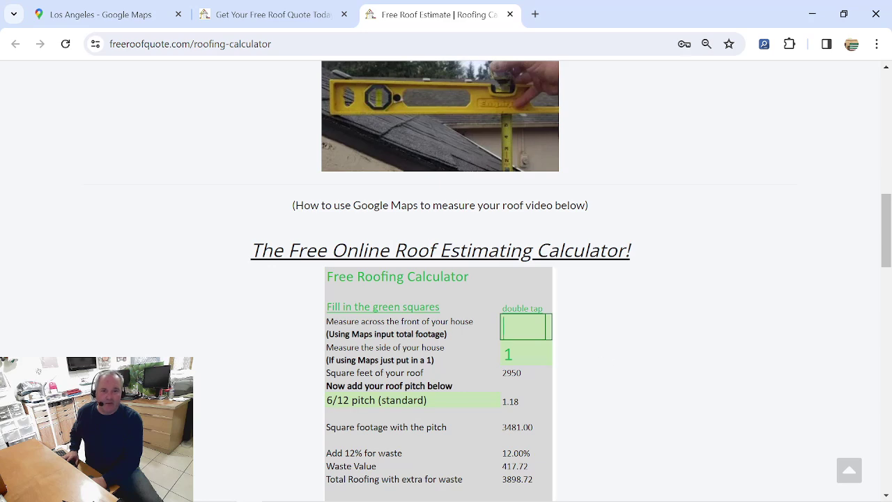
pyautogui.click(272, 14)
pyautogui.click(101, 14)
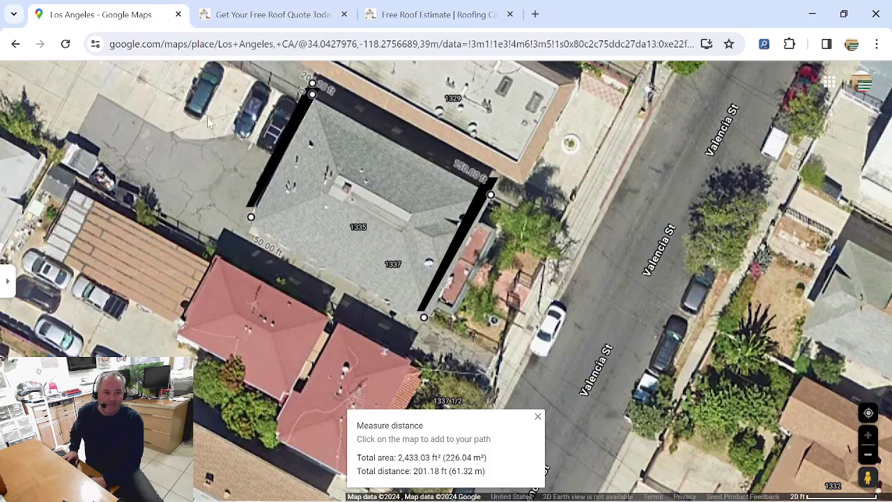
pyautogui.click(395, 19)
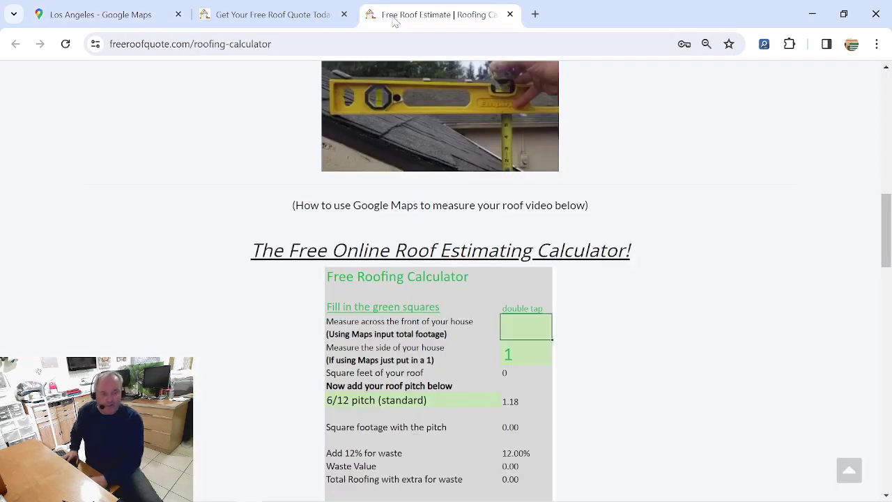
pyautogui.write('2433')
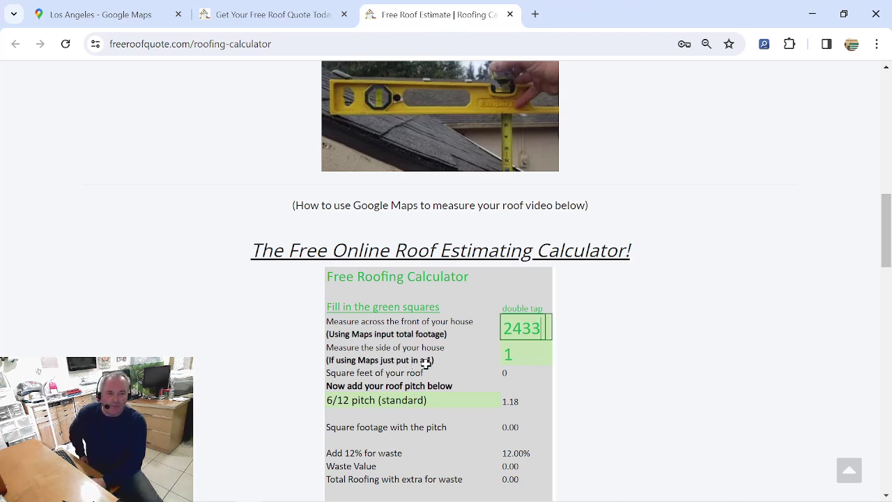
pyautogui.click(535, 358)
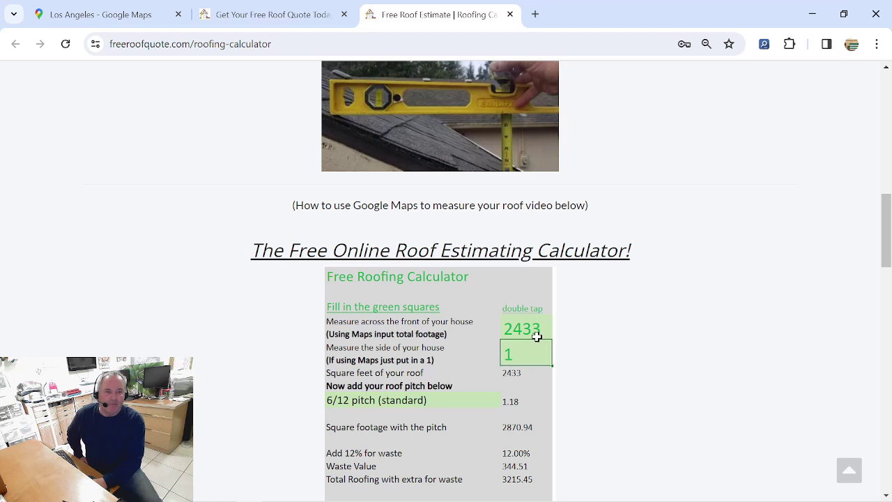
# Step: Return to the Google Maps aerial view of the grey-roofed house and clear the roof area measurement
pyautogui.scroll(-1, 516, 383)
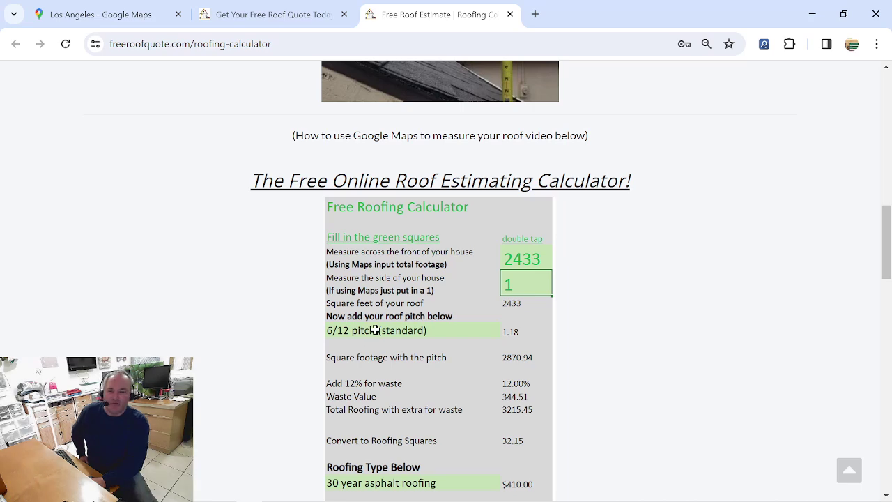
pyautogui.click(254, 14)
pyautogui.click(140, 14)
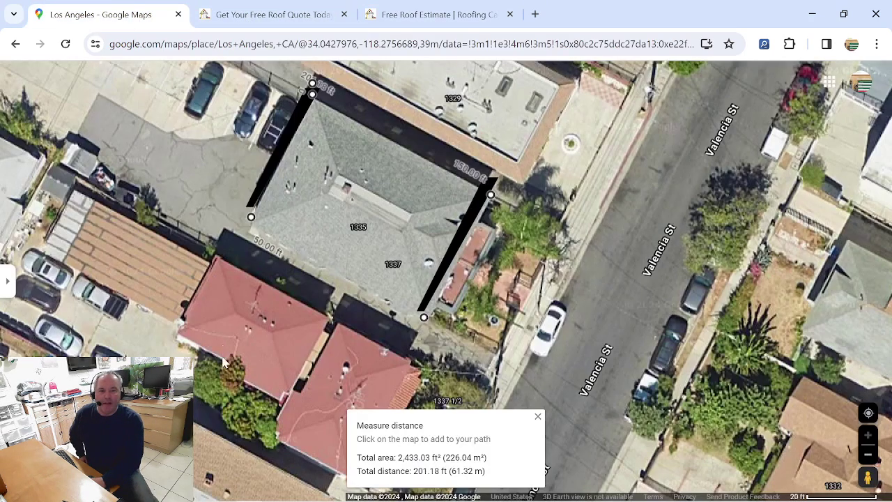
pyautogui.click(538, 416)
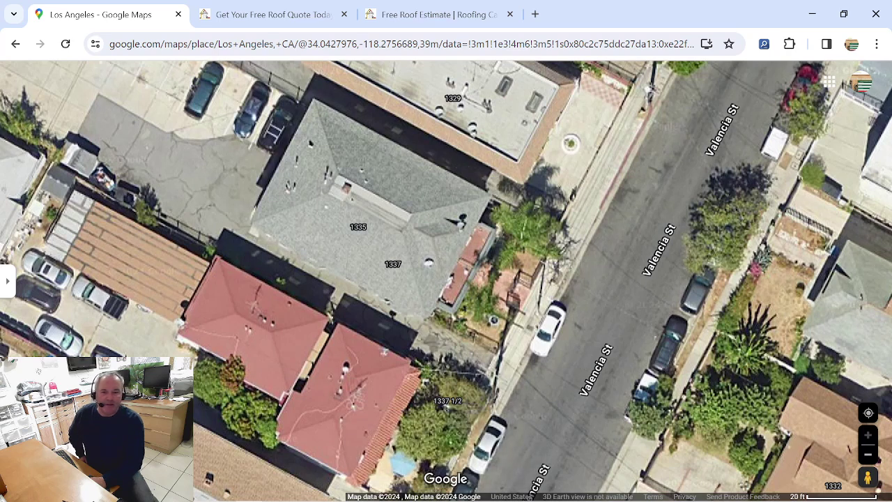
pyautogui.click(164, 460)
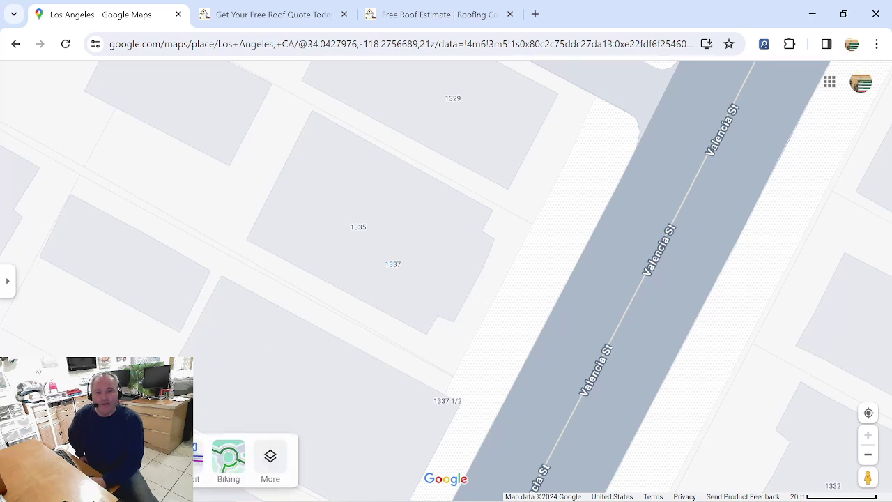
pyautogui.click(164, 460)
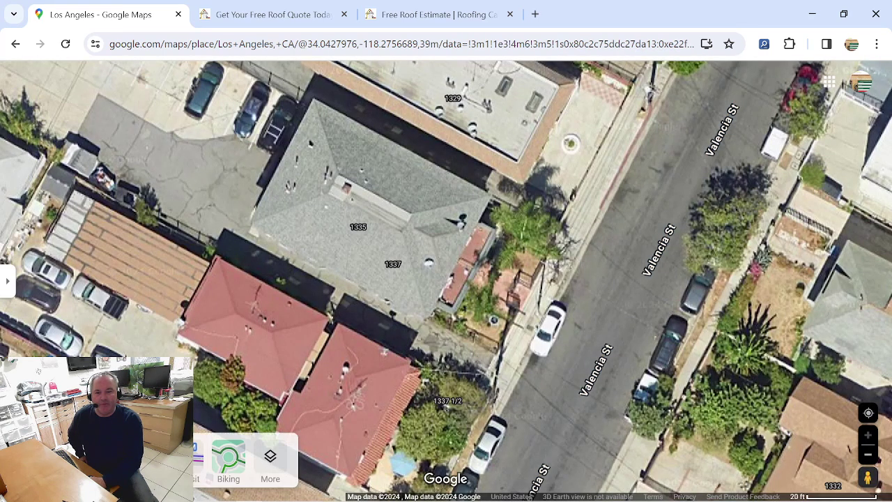
pyautogui.click(164, 460)
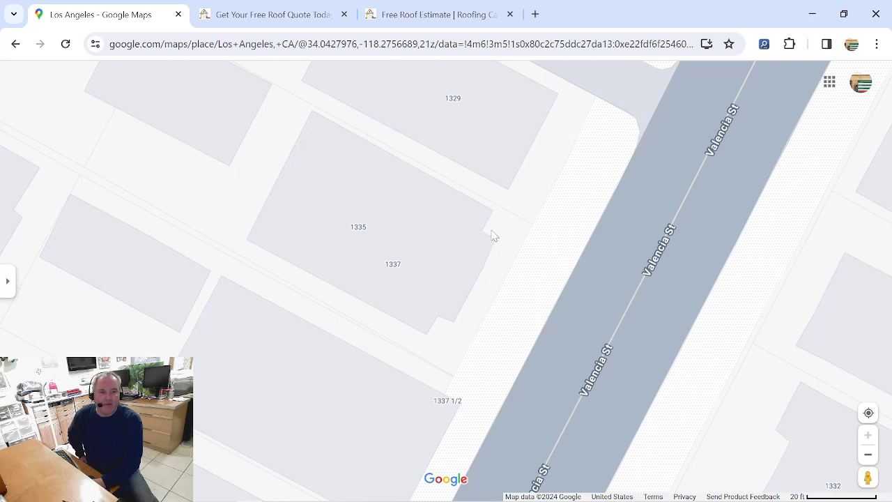
pyautogui.click(164, 460)
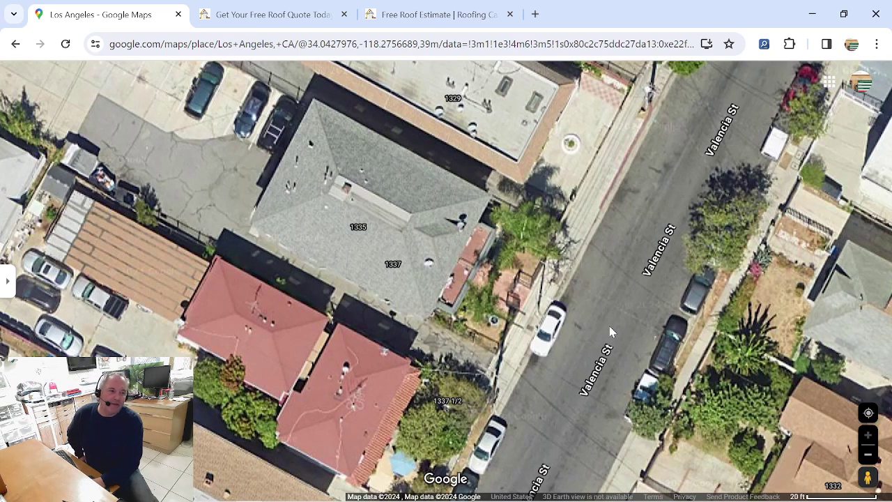
# Step: Open Street View on Valencia St in front of the grey-roofed house
pyautogui.click(868, 479)
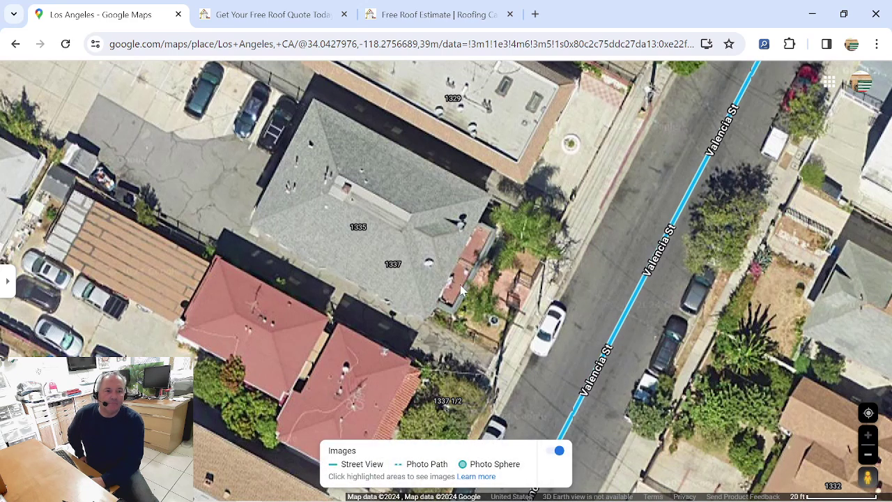
pyautogui.click(868, 479)
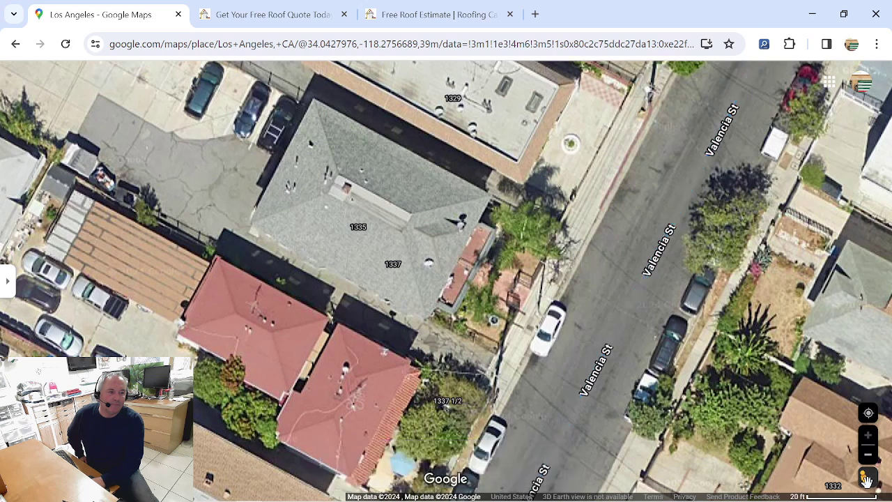
pyautogui.click(584, 379)
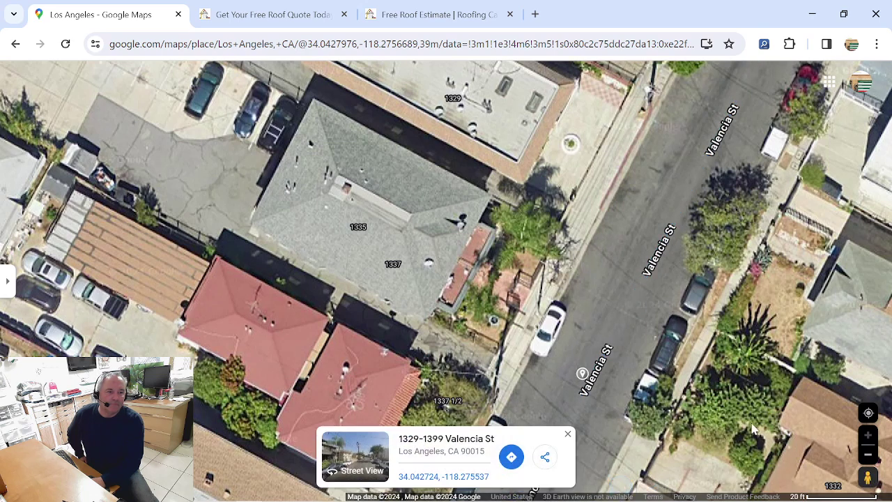
pyautogui.click(356, 460)
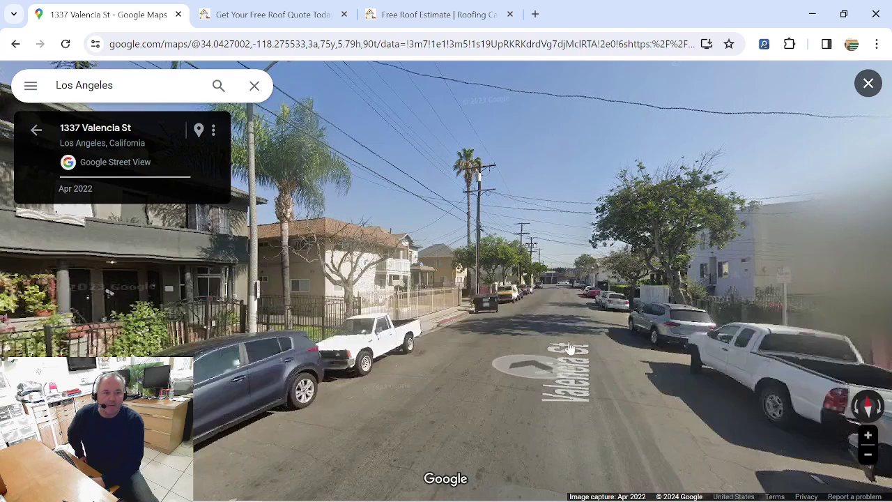
# Step: Look around in Street View to examine the front of the grey house and the steepness of its roof
pyautogui.moveTo(526, 312); pyautogui.dragTo(659, 310)
pyautogui.moveTo(453, 303); pyautogui.dragTo(639, 297)
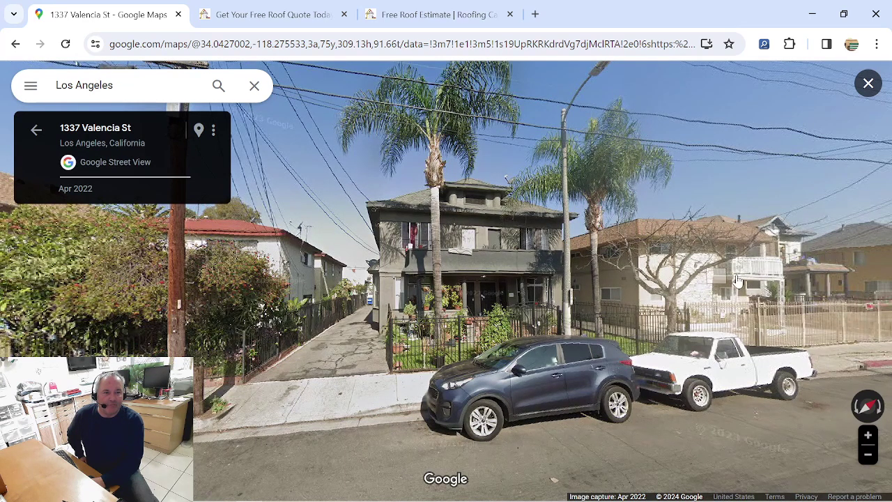
pyautogui.moveTo(697, 274); pyautogui.dragTo(403, 228)
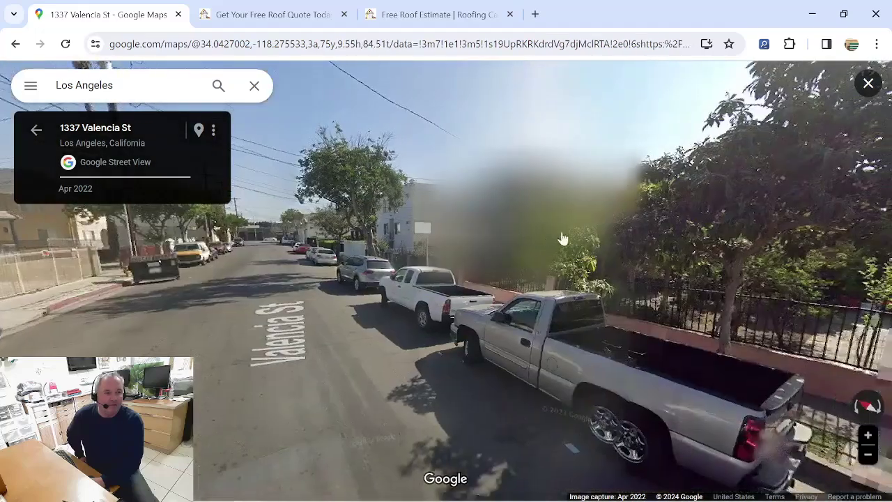
pyautogui.moveTo(550, 237); pyautogui.dragTo(418, 224)
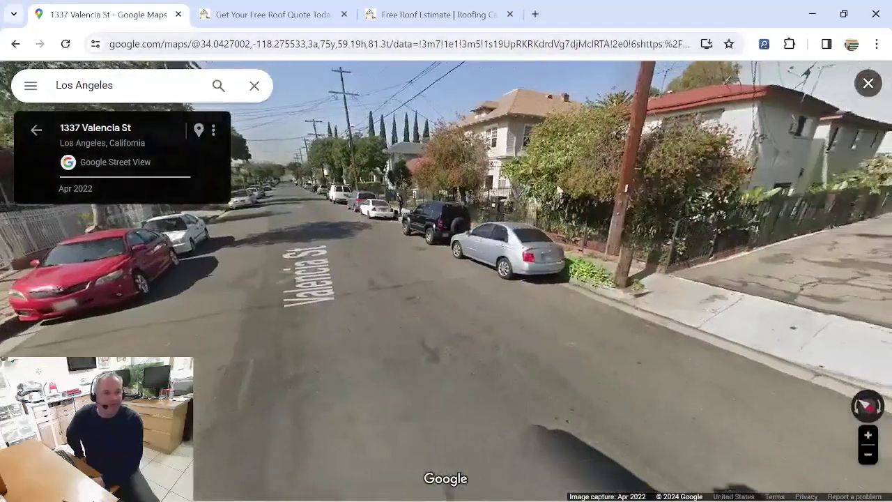
pyautogui.moveTo(645, 188); pyautogui.dragTo(379, 173)
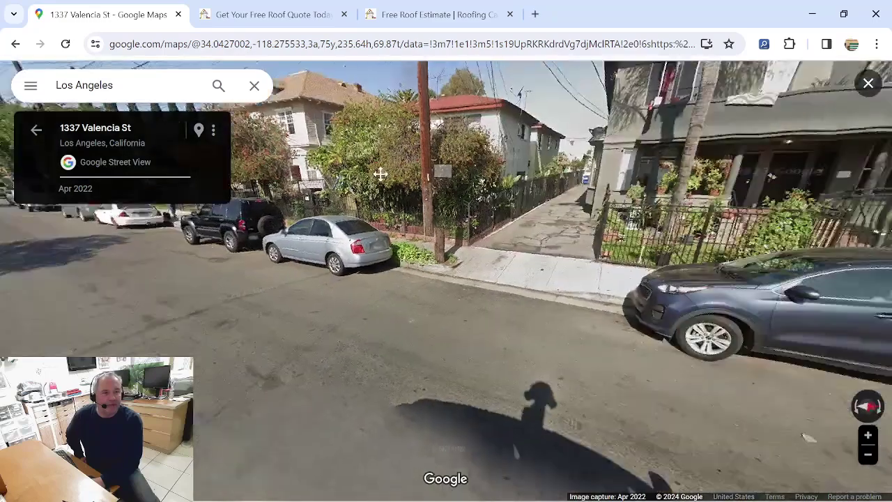
pyautogui.moveTo(671, 170); pyautogui.dragTo(503, 151)
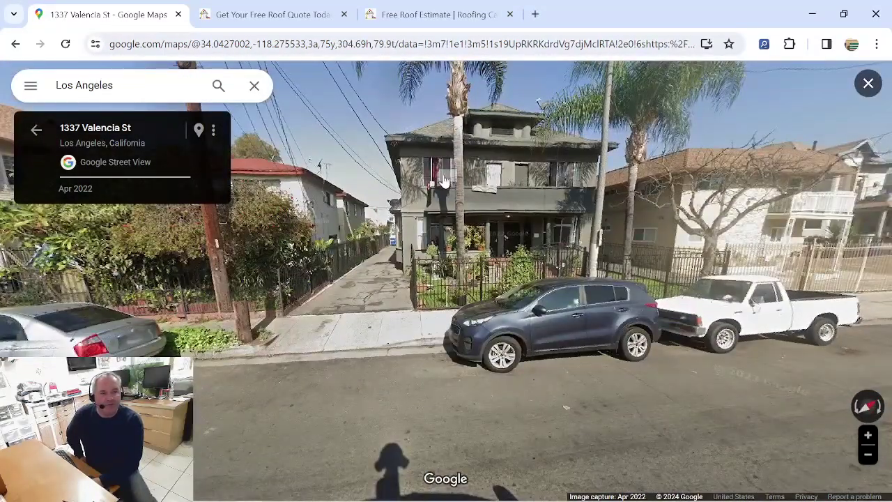
# Step: Return to the Free Roof Quote calculator and set the roof pitch to 12/12 pitch (steep)
pyautogui.click(401, 21)
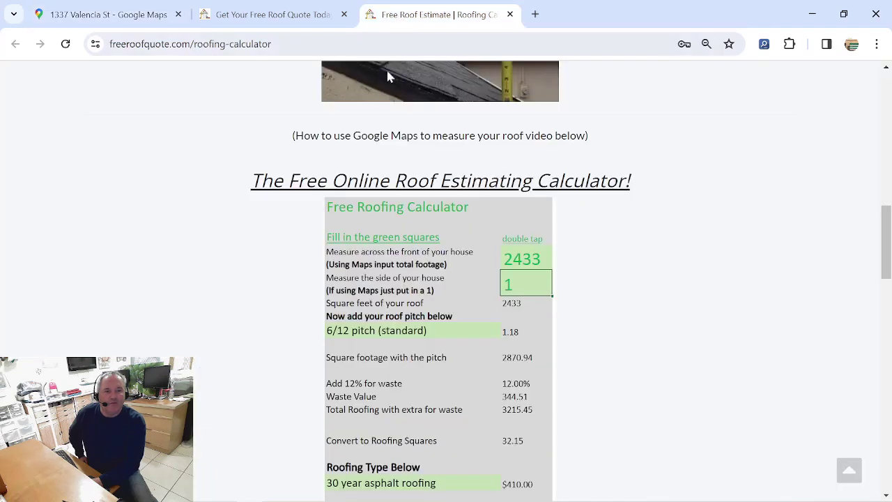
pyautogui.click(494, 331)
pyautogui.click(506, 330)
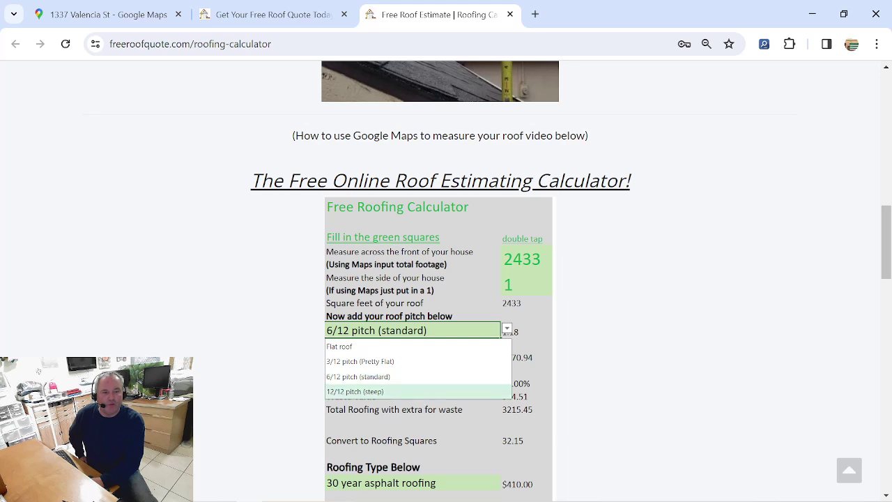
pyautogui.click(424, 392)
pyautogui.click(533, 337)
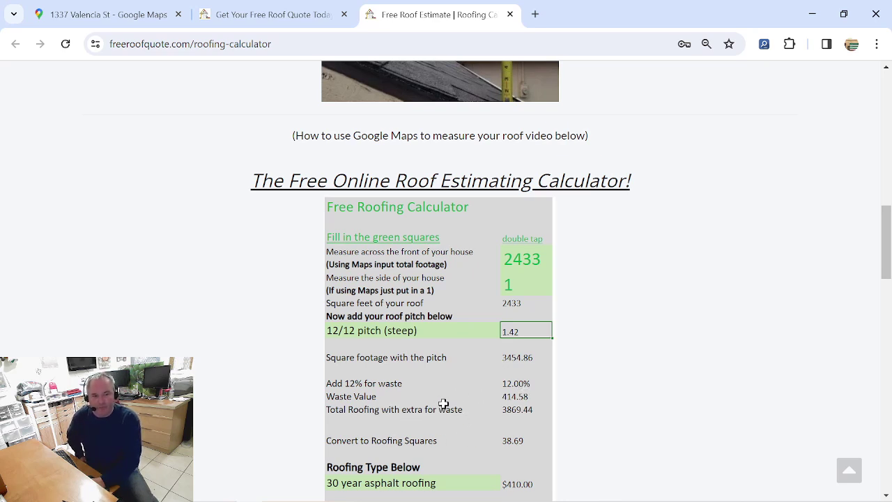
# Step: Set the calculator's roof pitch to 6/12 pitch (standard)
pyautogui.scroll(-1, 479, 370)
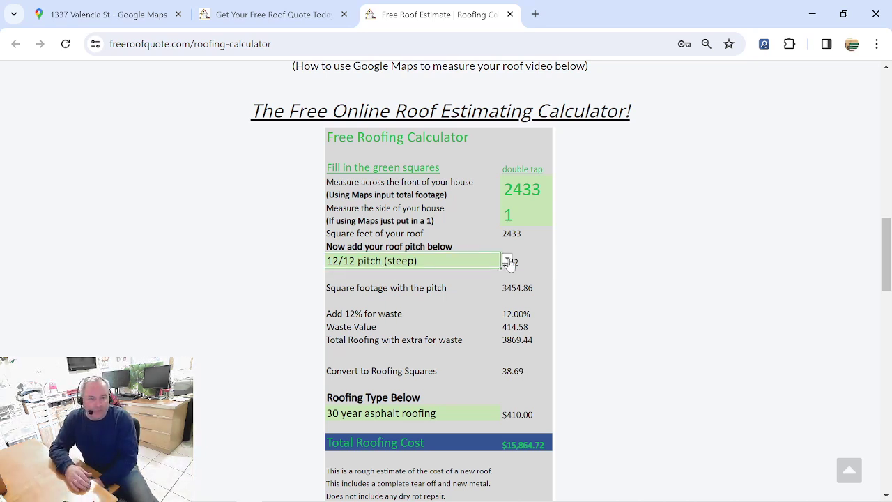
pyautogui.click(506, 263)
pyautogui.click(415, 307)
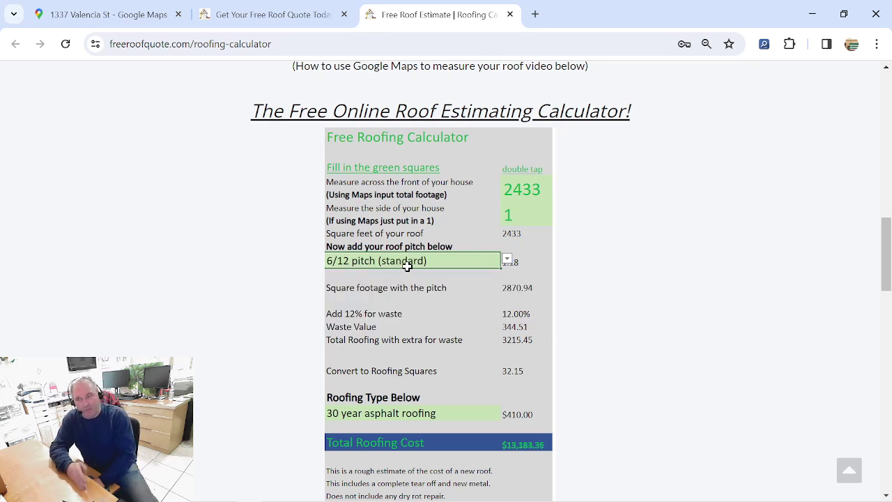
# Step: Set the calculator's roofing type to 50 year aspohalt roofing
pyautogui.scroll(-1, 418, 341)
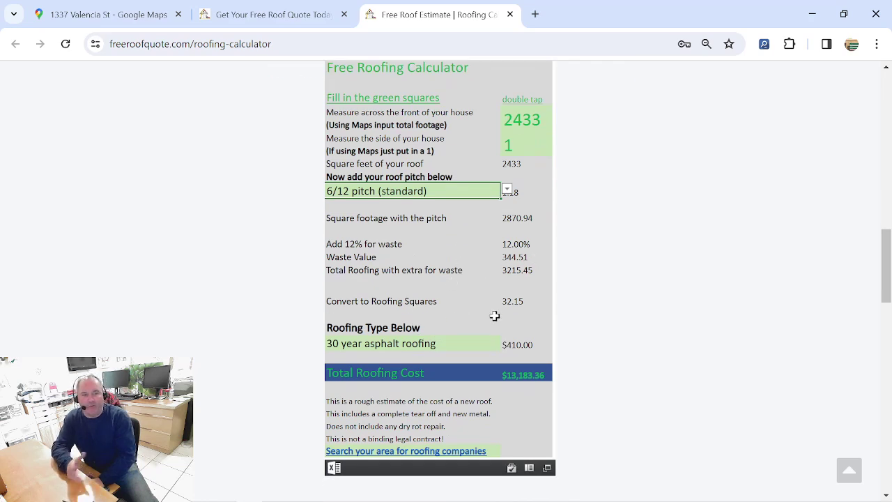
pyautogui.scroll(-1, 497, 315)
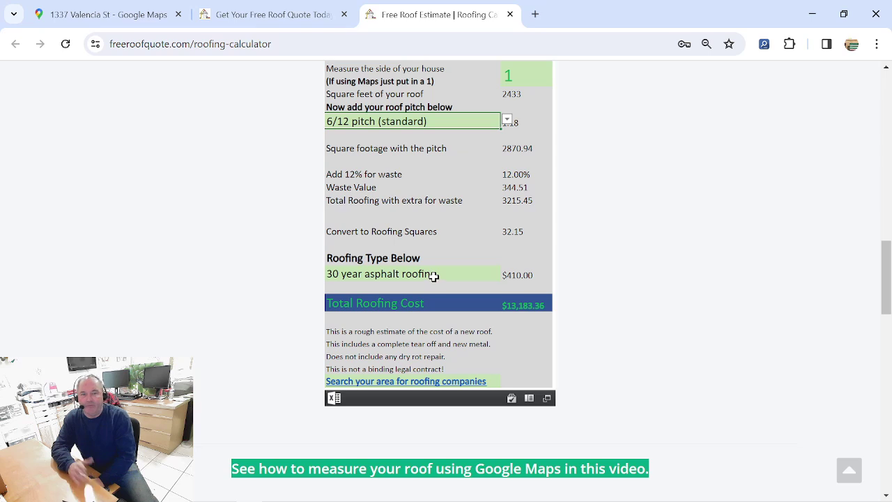
pyautogui.click(495, 274)
pyautogui.click(507, 273)
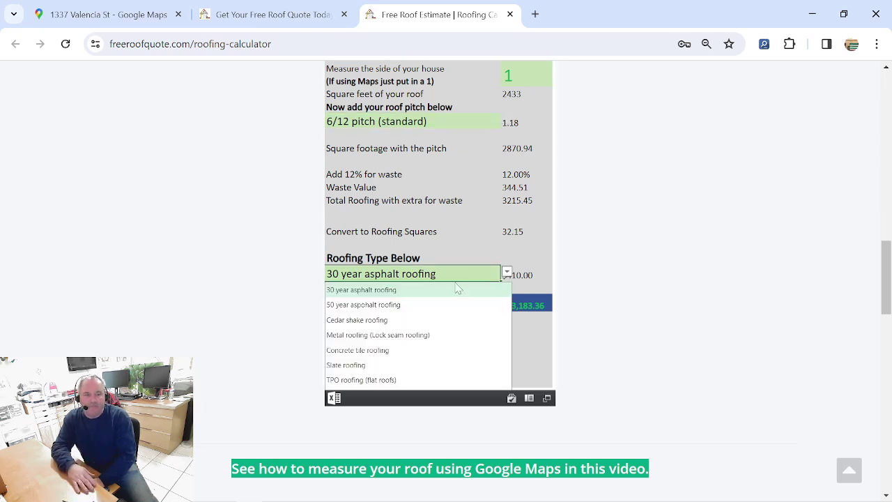
pyautogui.click(364, 307)
pyautogui.click(544, 274)
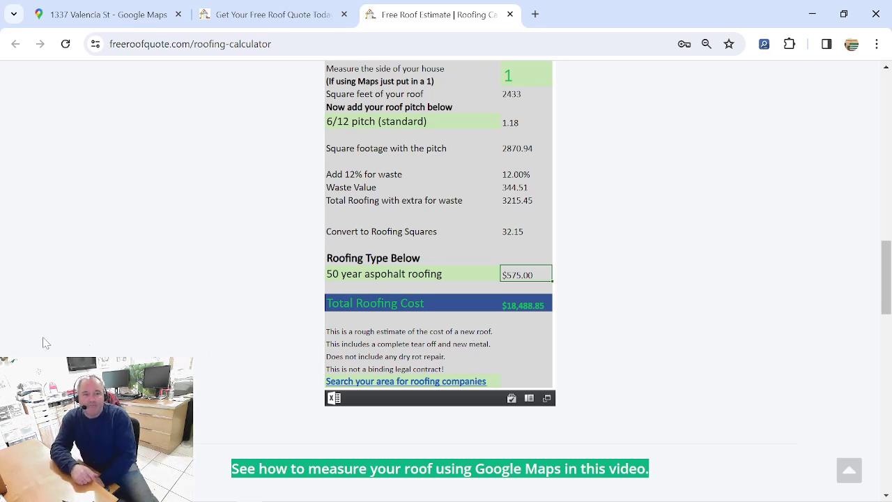
# Step: Change the calculator's roofing type to Metal roofing (Lock seam roofing)
pyautogui.click(476, 275)
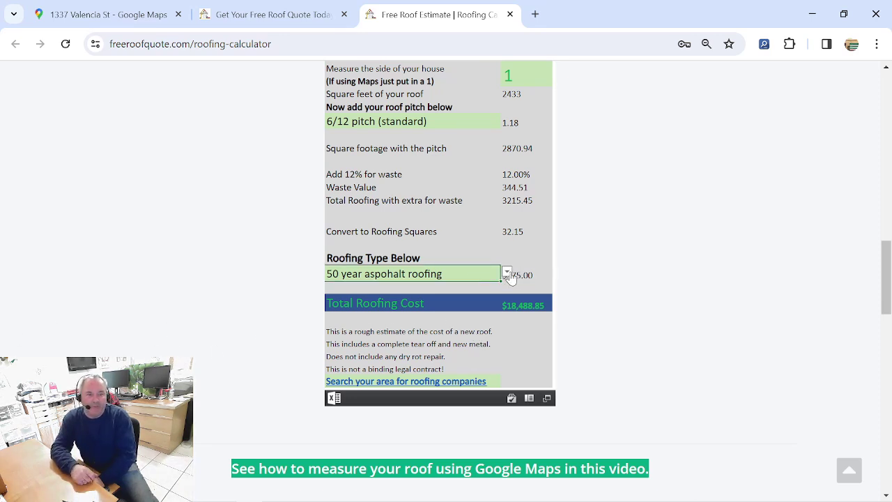
pyautogui.click(507, 273)
pyautogui.click(380, 336)
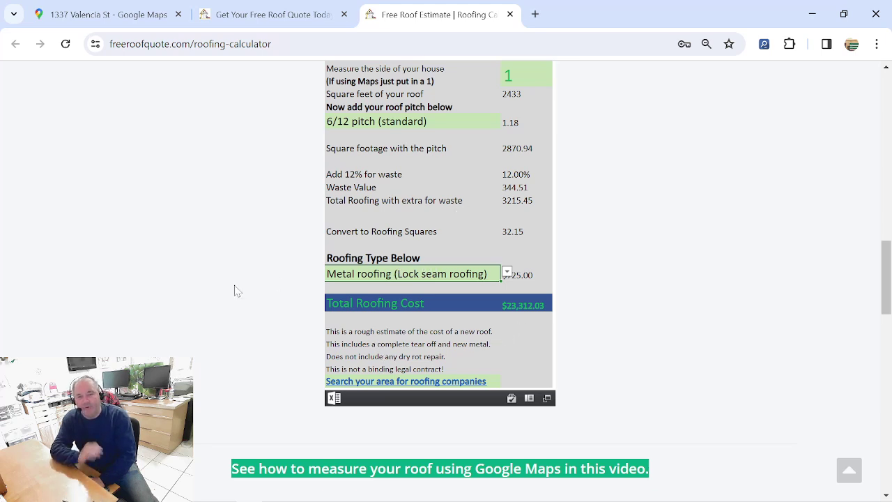
# Step: Set the calculator's roofing type to 30 year asphalt roofing
pyautogui.click(506, 273)
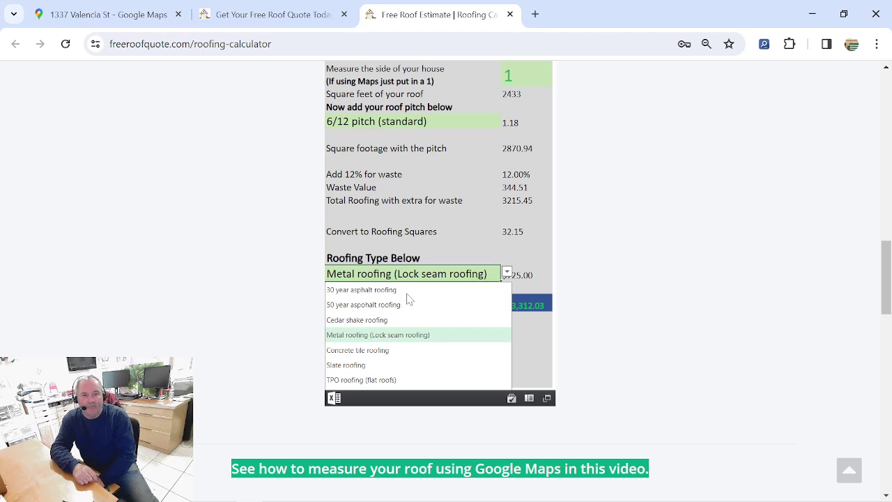
pyautogui.click(390, 290)
pyautogui.click(515, 338)
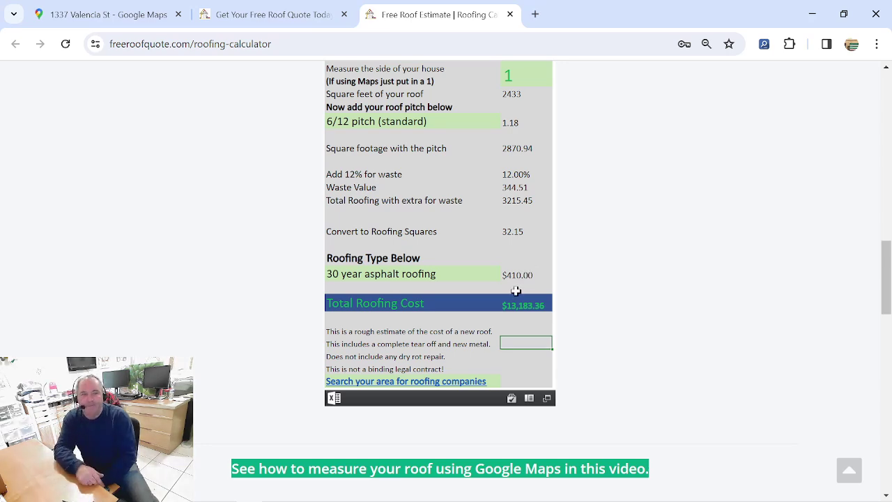
# Step: Review the calculator's entries and total roofing cost, plus the roof-measuring instructions back to the start of the page
pyautogui.scroll(2, 462, 293)
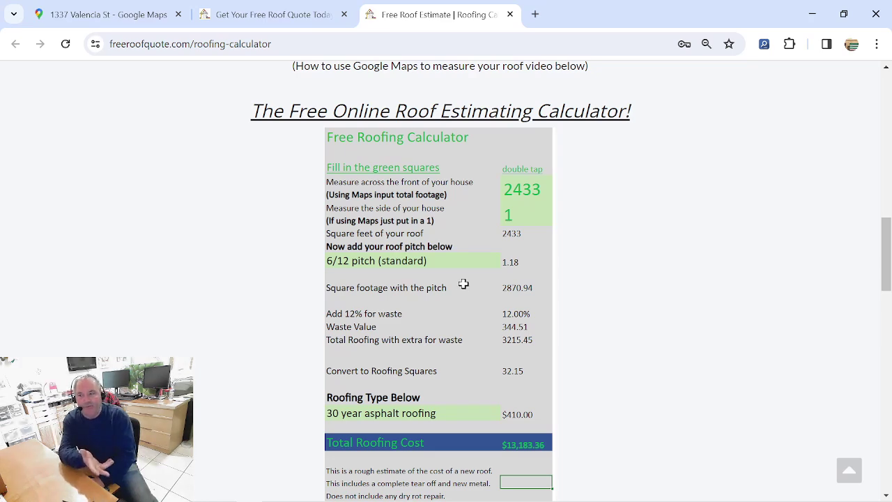
pyautogui.scroll(-2, 464, 283)
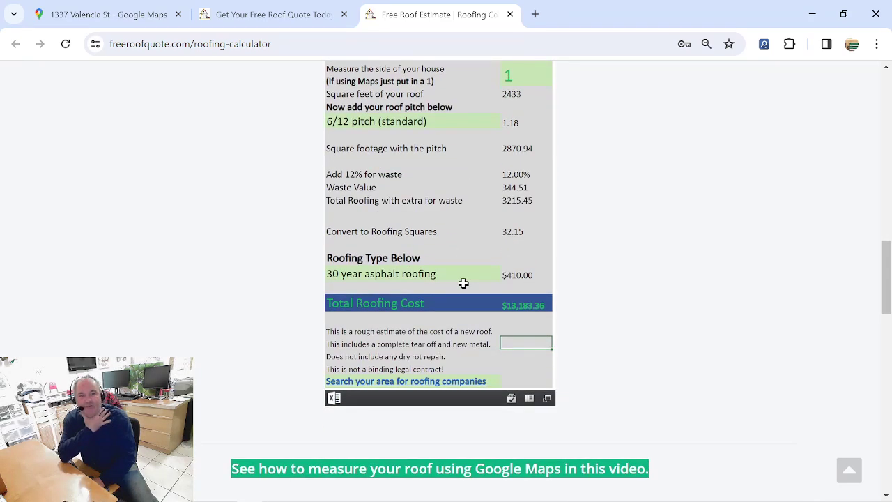
pyautogui.scroll(6, 463, 282)
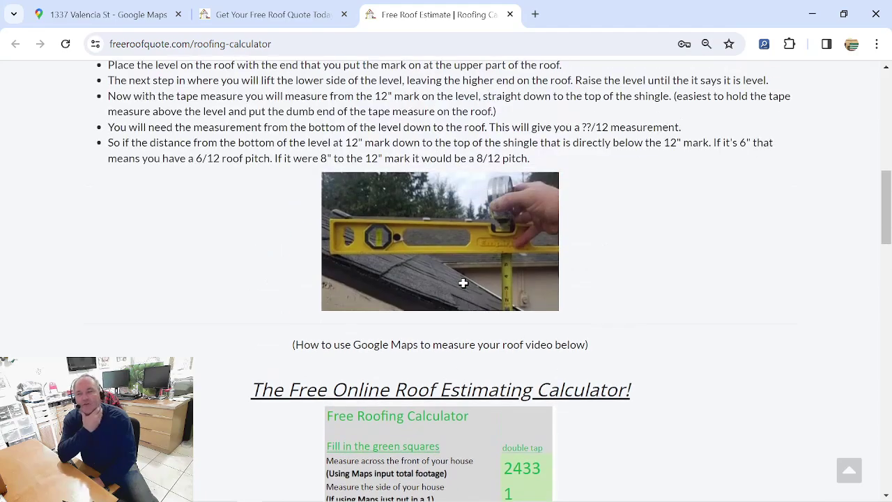
pyautogui.scroll(4, 465, 286)
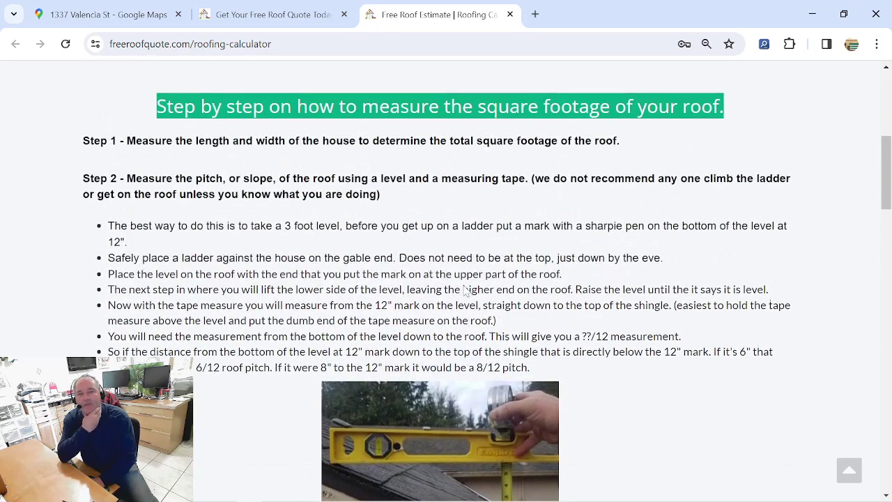
pyautogui.scroll(1, 466, 291)
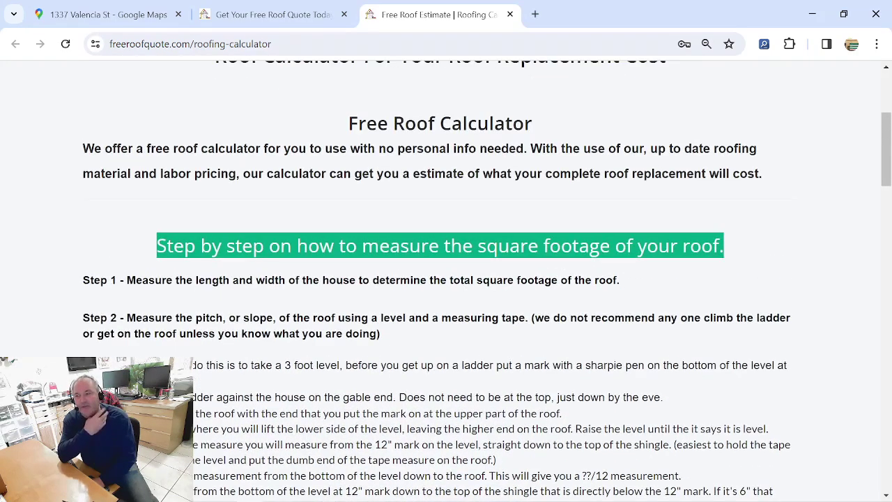
pyautogui.scroll(4, 462, 289)
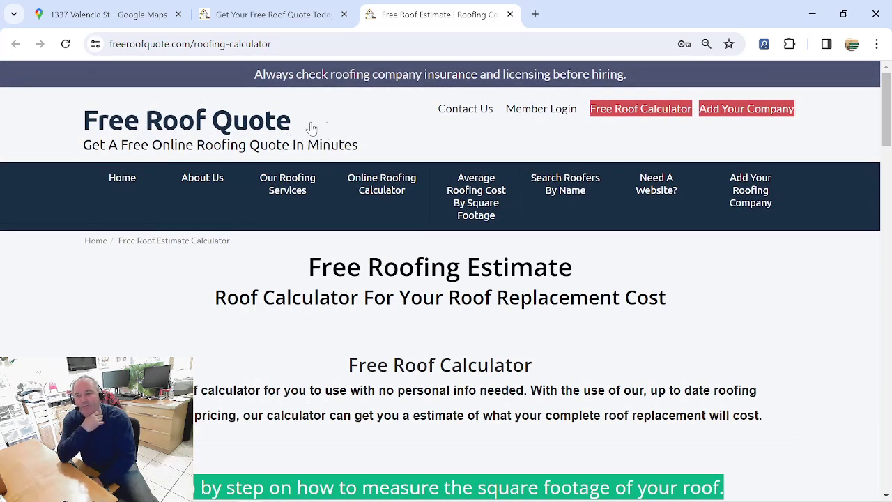
# Step: Review the roofing calculator page from its introduction through the total roofing cost and back to the start
pyautogui.scroll(-1, 328, 249)
pyautogui.scroll(-1, 394, 264)
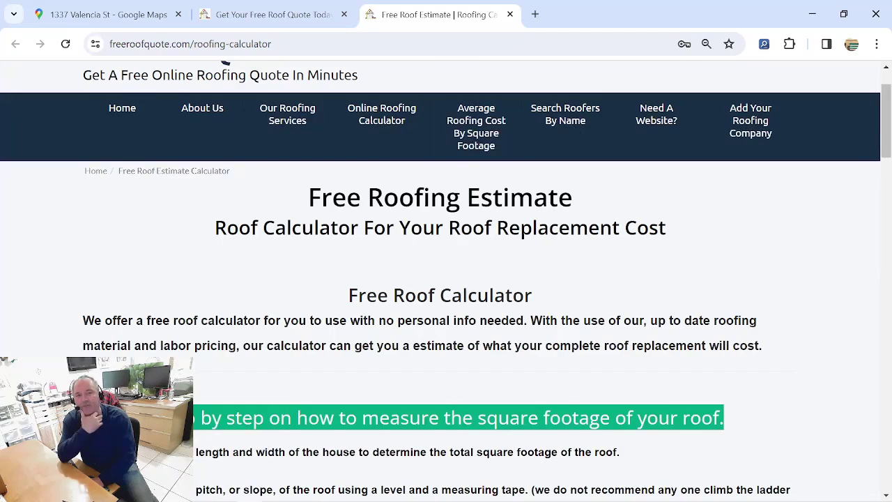
pyautogui.scroll(-9, 378, 304)
pyautogui.scroll(-3, 380, 312)
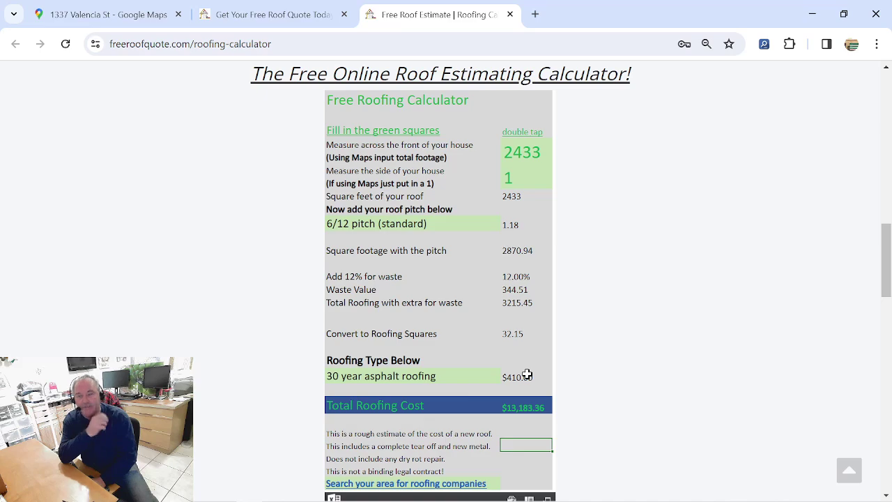
pyautogui.scroll(10, 574, 376)
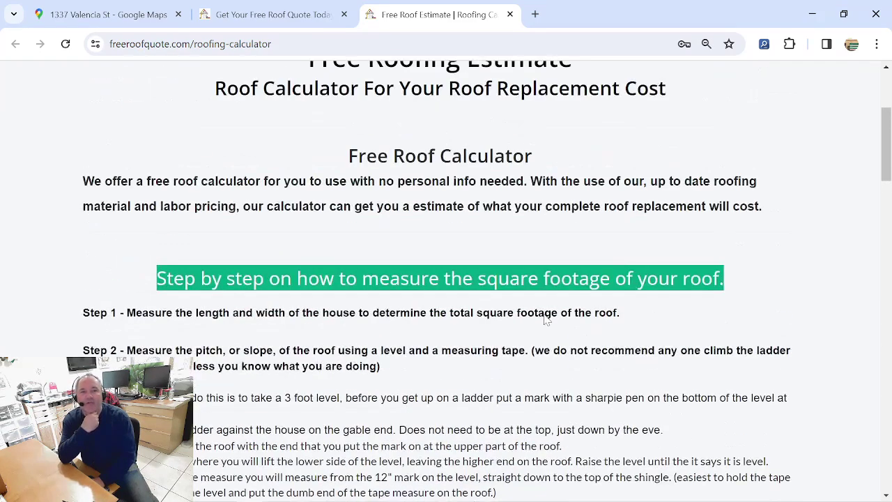
pyautogui.scroll(3, 546, 320)
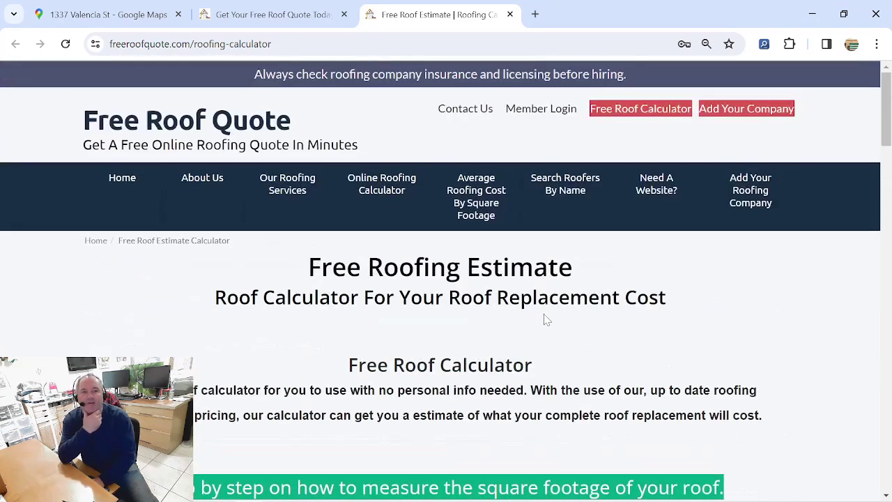
# Step: Close Street View and the Los Angeles place details in Google Maps, and switch to the Free Roof Quote home page
pyautogui.click(104, 16)
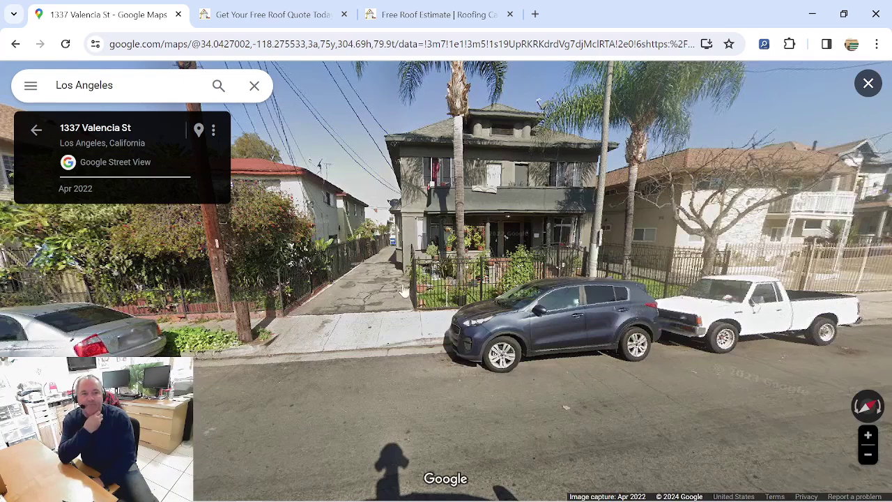
pyautogui.click(15, 44)
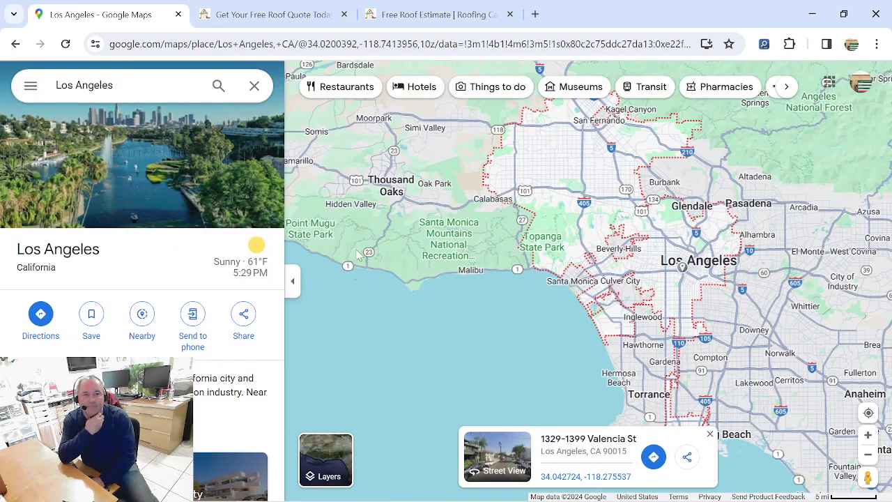
pyautogui.click(293, 282)
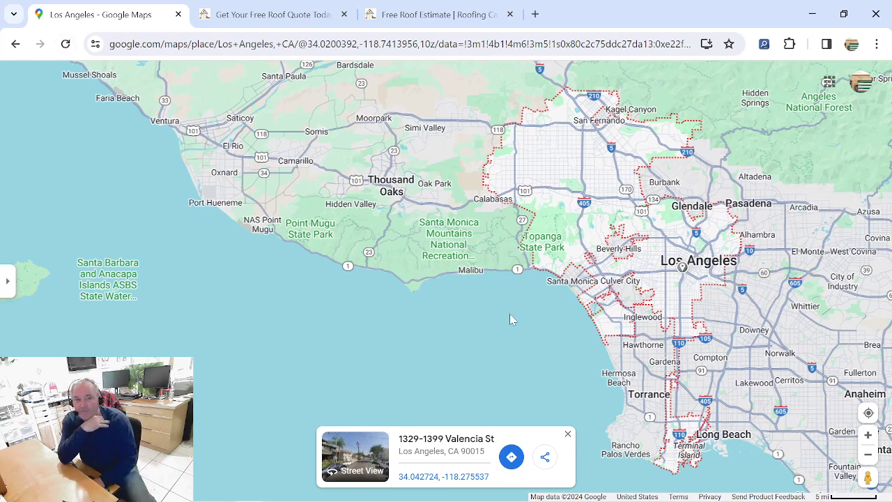
pyautogui.click(326, 21)
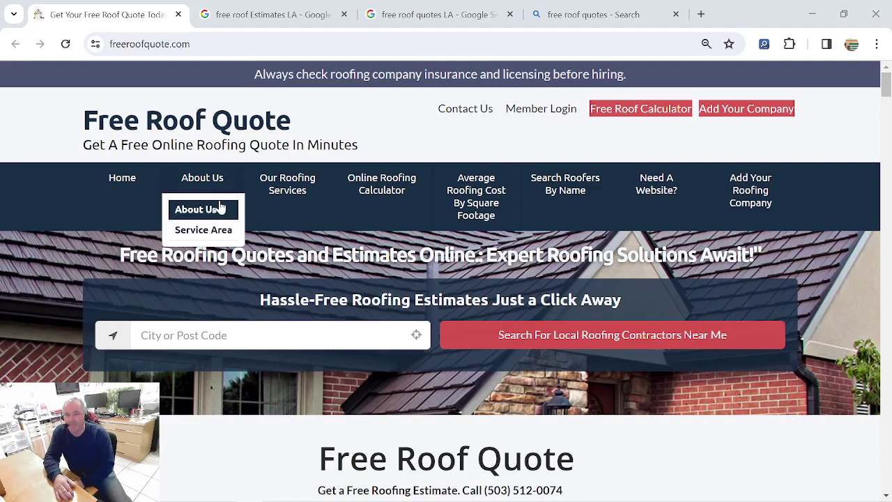
# Step: Examine the Google results for "free roof Estimates LA", from sponsored listings through local businesses, looking for the freeroofquote.com listing
pyautogui.click(237, 13)
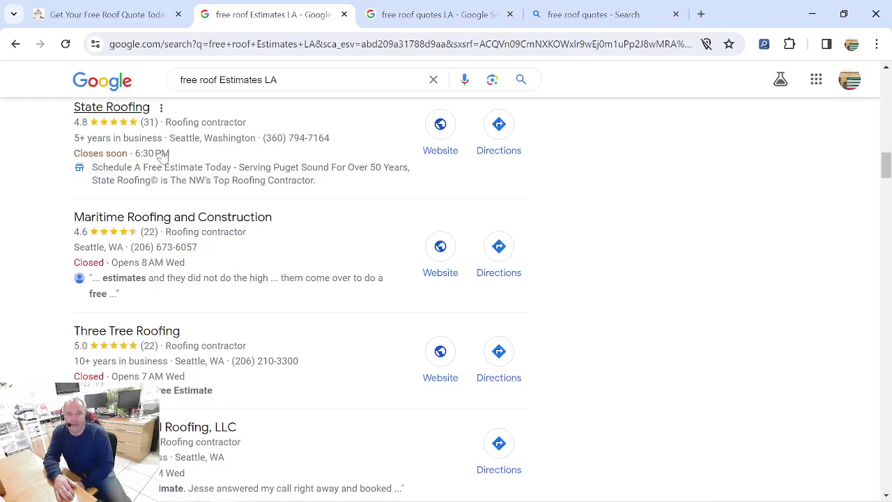
pyautogui.scroll(10, 258, 223)
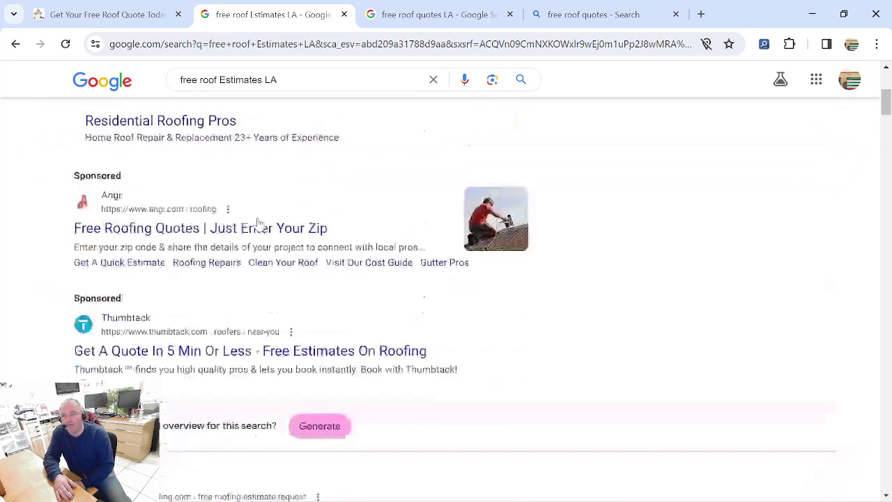
pyautogui.scroll(3, 258, 223)
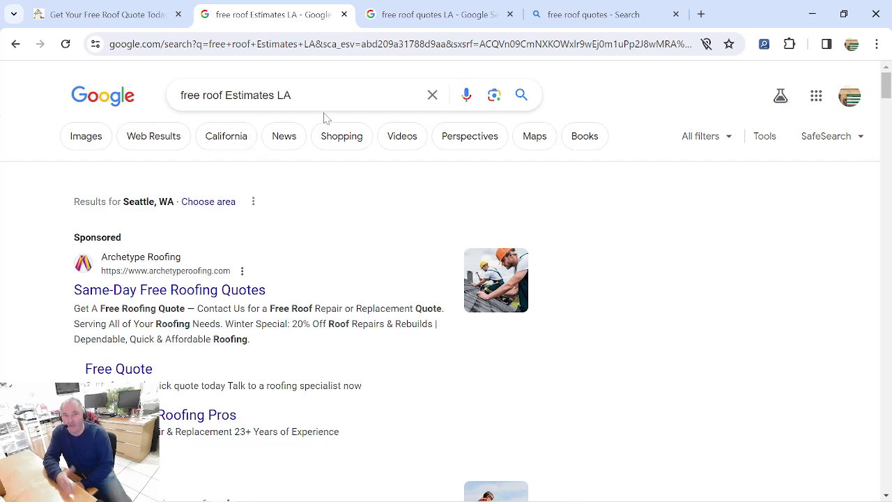
pyautogui.scroll(-2, 267, 204)
pyautogui.scroll(-6, 269, 204)
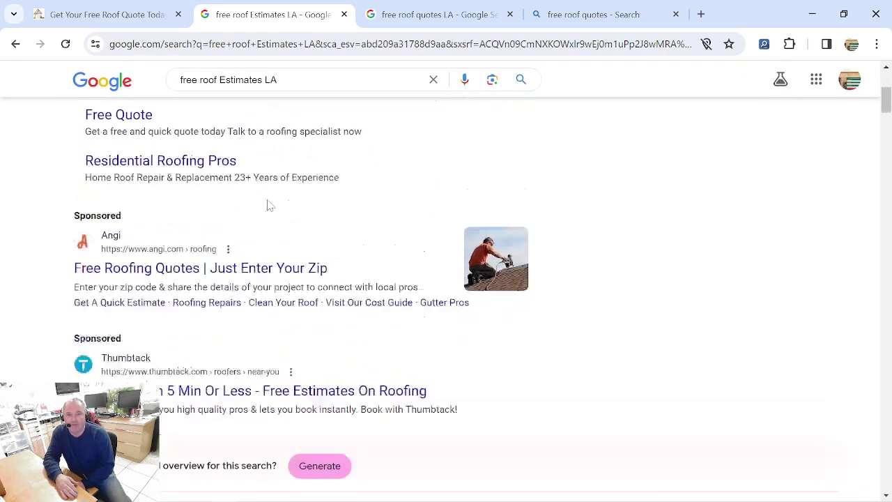
pyautogui.scroll(-4, 140, 205)
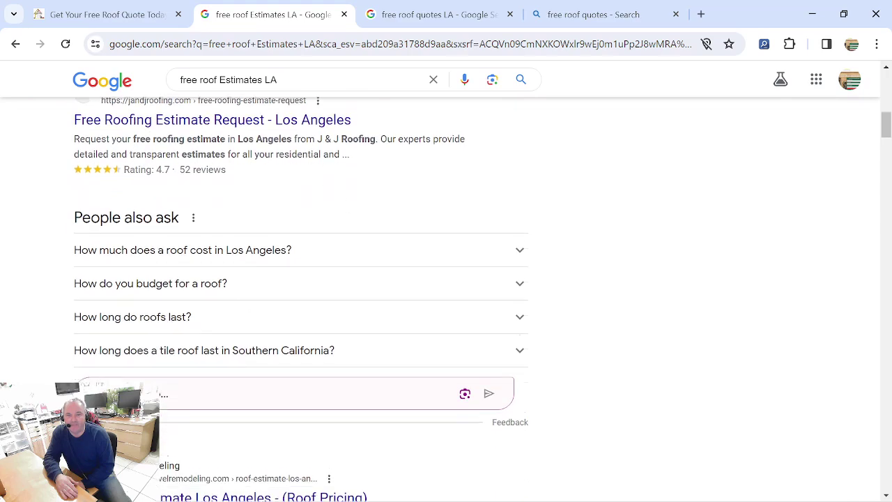
pyautogui.scroll(-3, 151, 200)
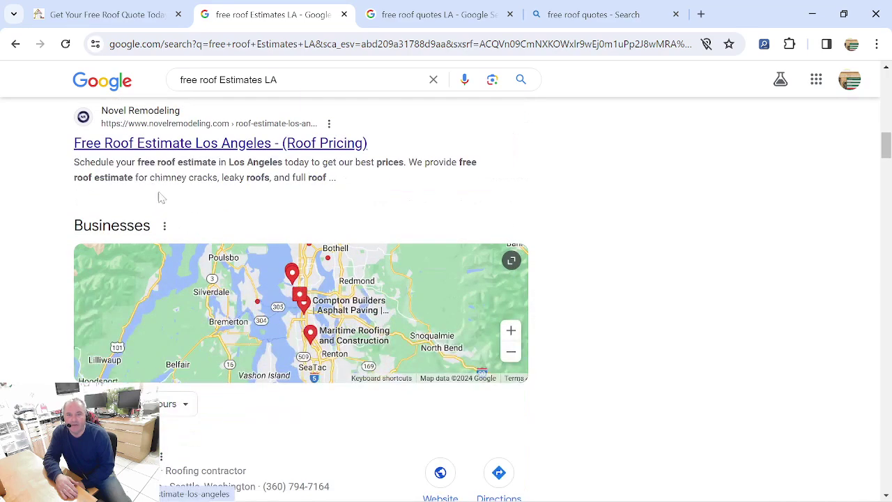
pyautogui.scroll(-3, 161, 195)
pyautogui.scroll(-4, 167, 189)
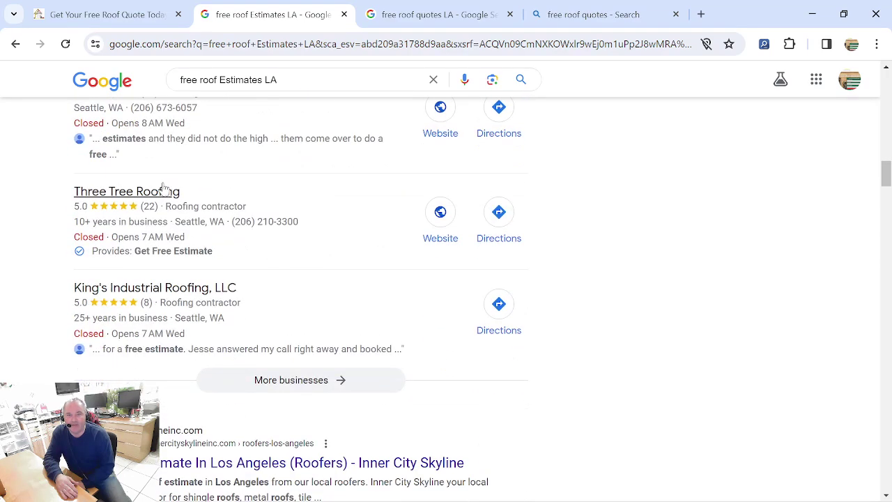
pyautogui.scroll(-2, 180, 225)
pyautogui.scroll(-5, 154, 237)
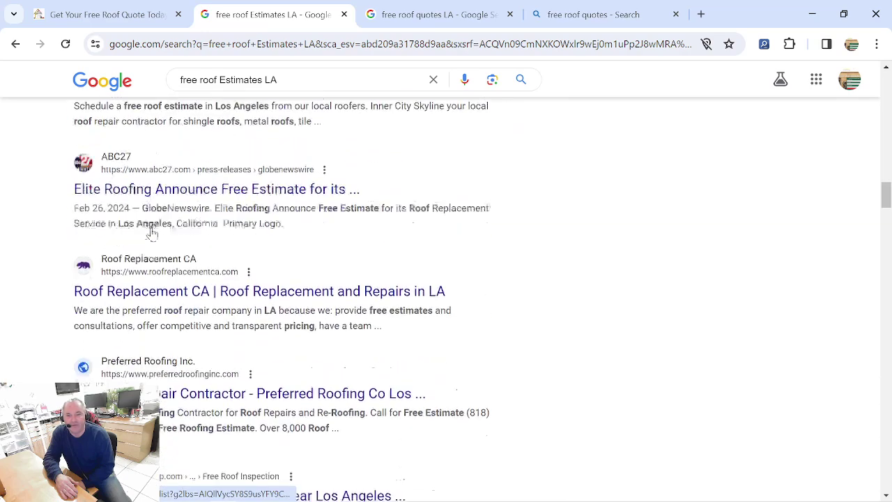
pyautogui.scroll(-1, 173, 334)
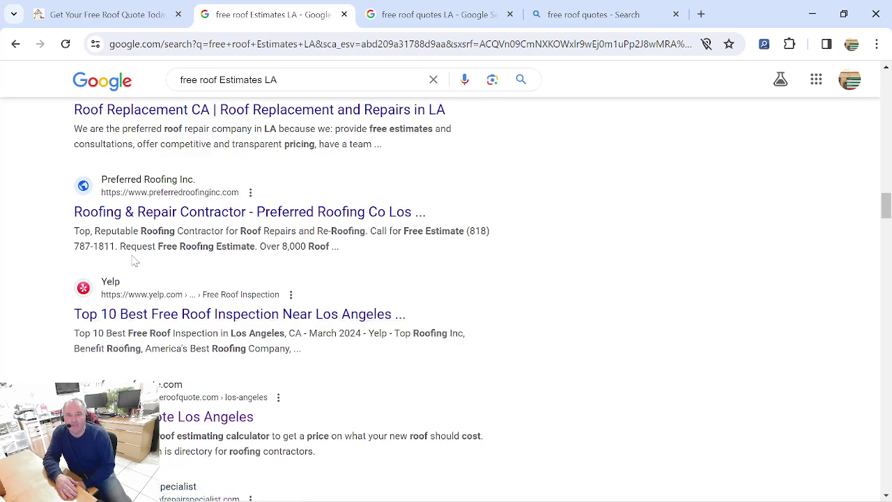
pyautogui.scroll(-5, 135, 261)
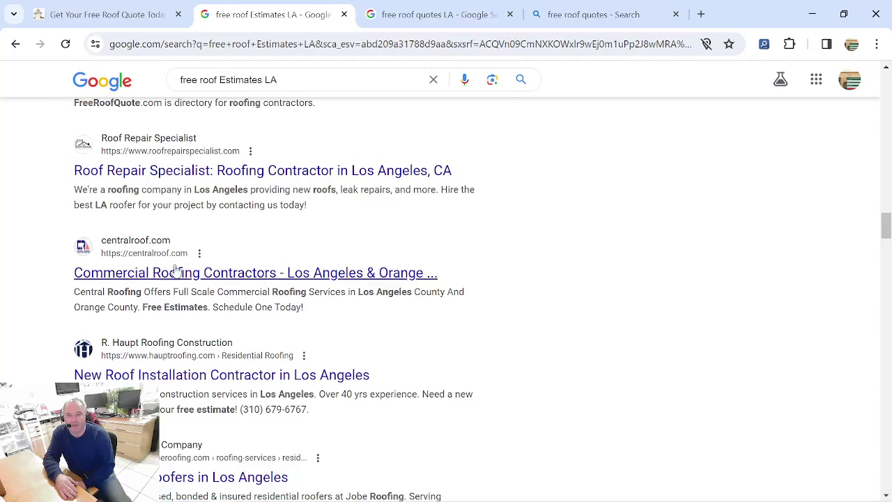
pyautogui.scroll(-3, 172, 270)
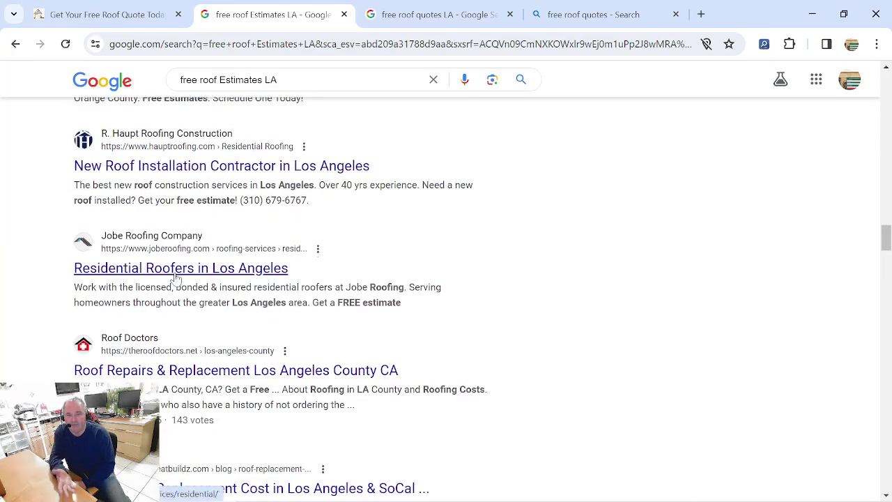
pyautogui.scroll(5, 177, 278)
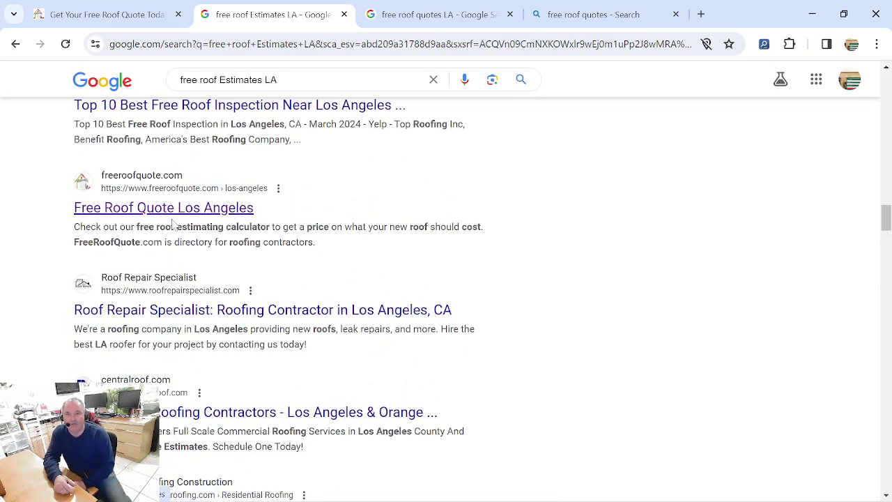
pyautogui.scroll(2, 241, 265)
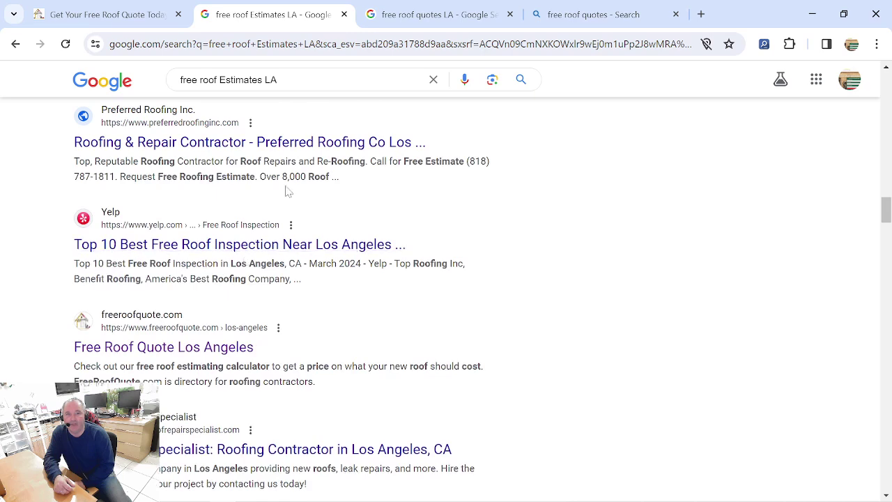
# Step: Examine the Google results for "free roof quotes LA" past the ads, AI overview and images, looking for the freeroofquote.com listing
pyautogui.click(433, 14)
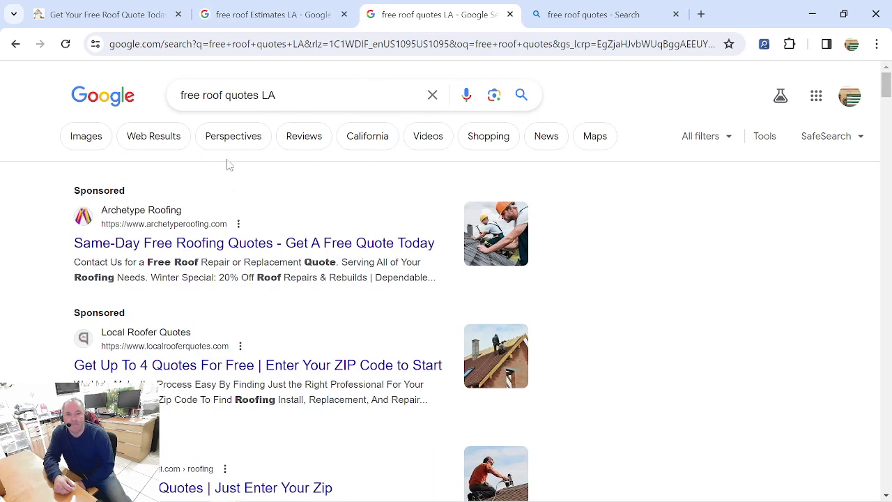
pyautogui.scroll(-2, 129, 226)
pyautogui.scroll(-10, 126, 223)
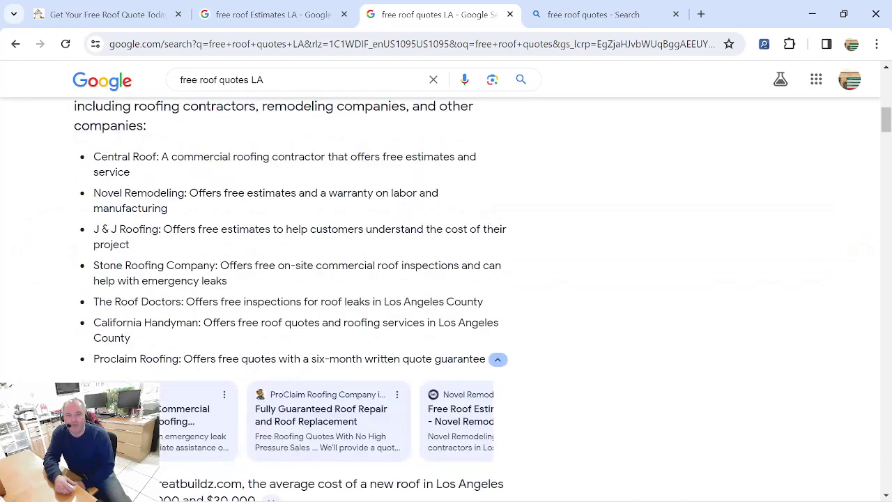
pyautogui.scroll(-4, 132, 233)
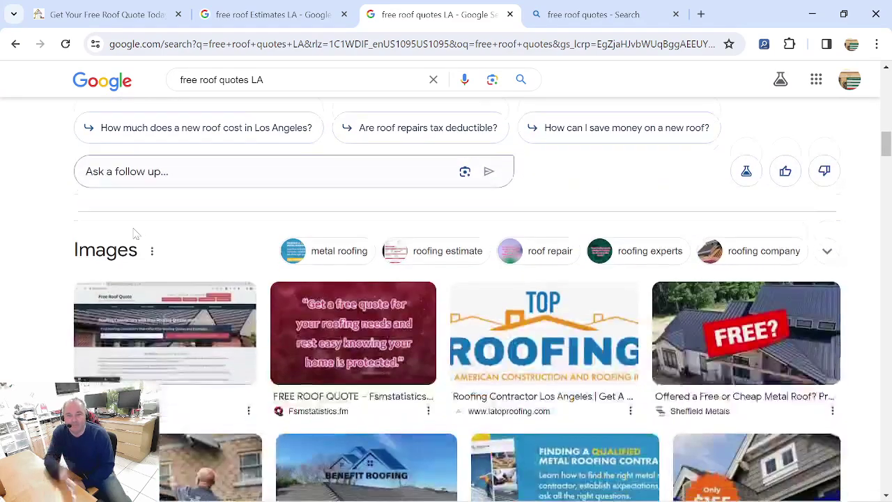
pyautogui.scroll(-3, 170, 262)
pyautogui.scroll(-8, 142, 275)
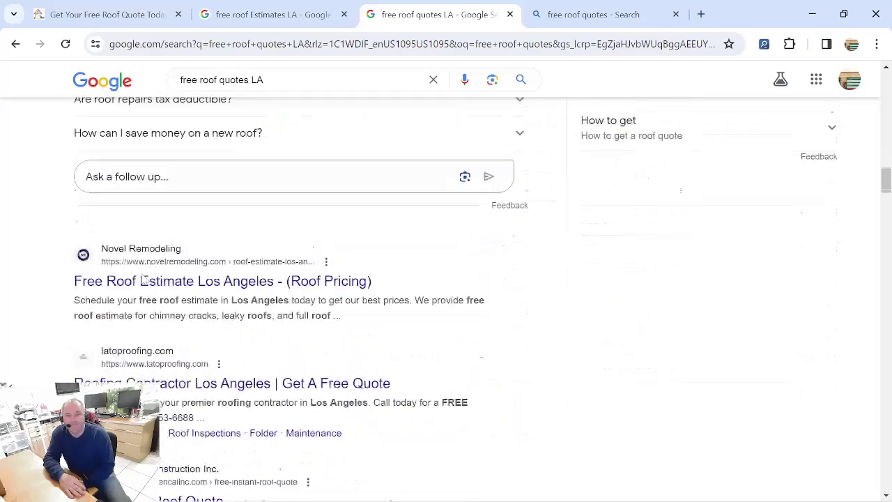
pyautogui.scroll(-1, 144, 276)
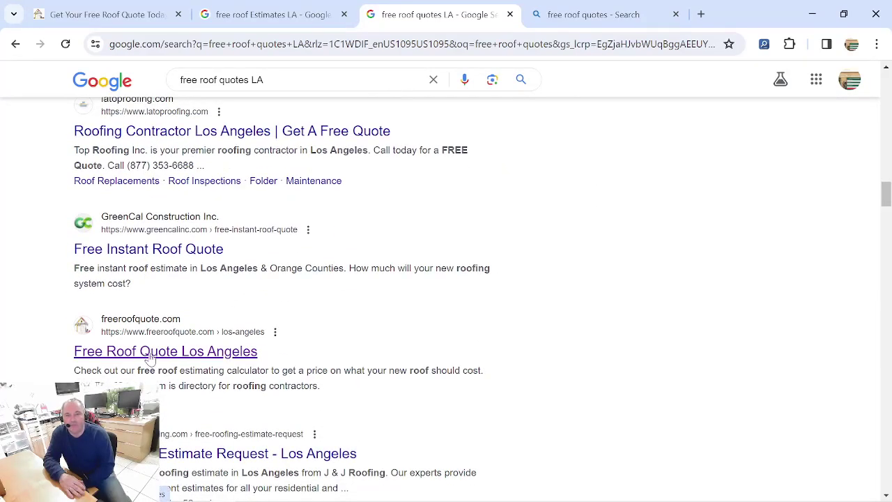
pyautogui.scroll(-1, 198, 219)
pyautogui.scroll(3, 196, 223)
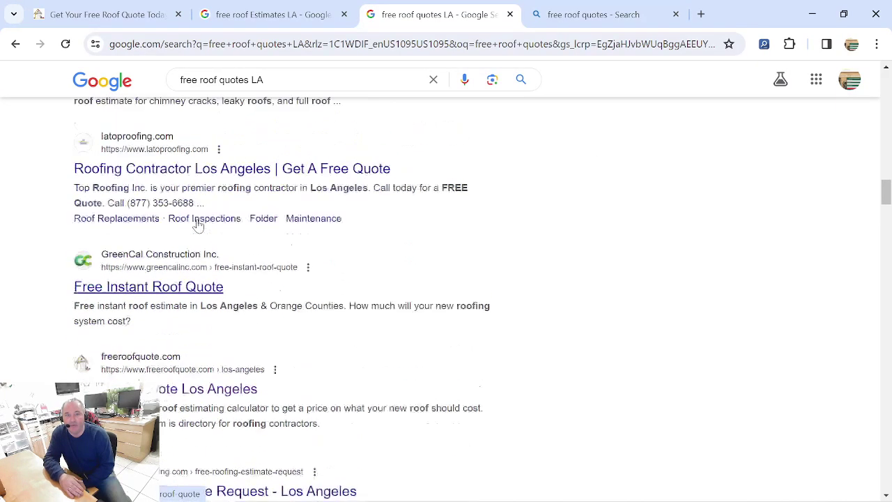
pyautogui.scroll(1, 197, 225)
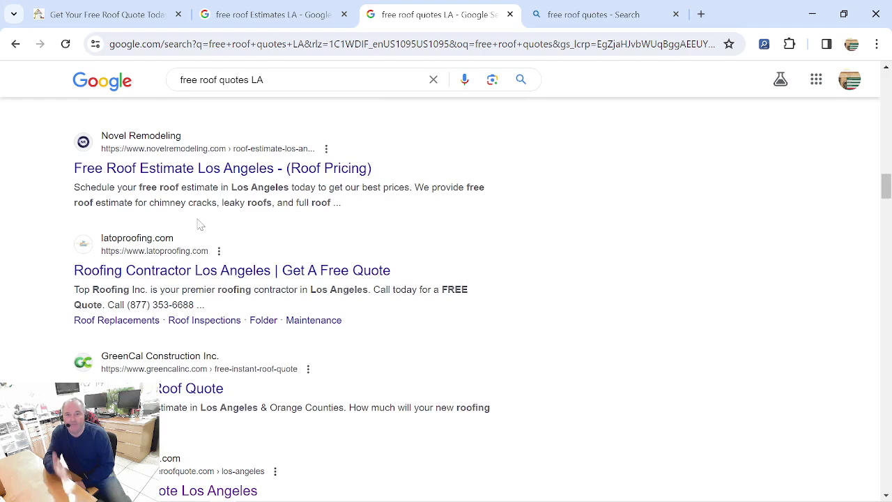
pyautogui.scroll(-1, 200, 224)
pyautogui.scroll(-1, 198, 223)
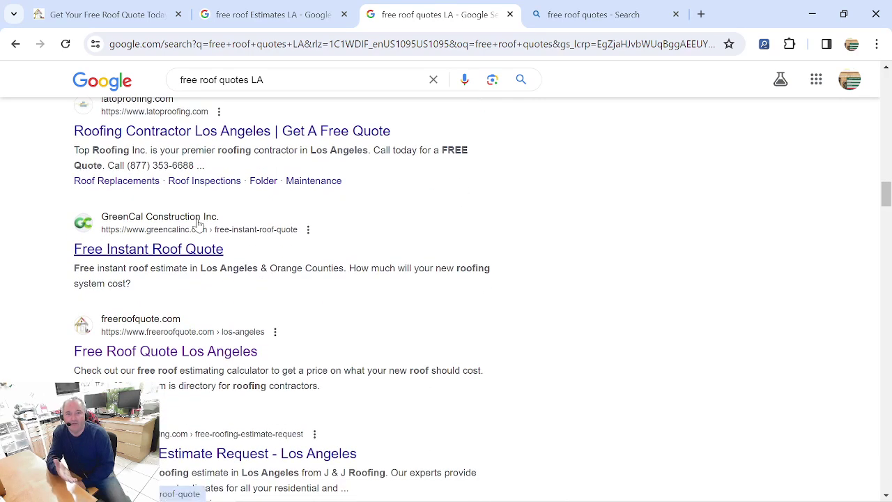
pyautogui.scroll(-1, 199, 225)
pyautogui.scroll(-1, 199, 224)
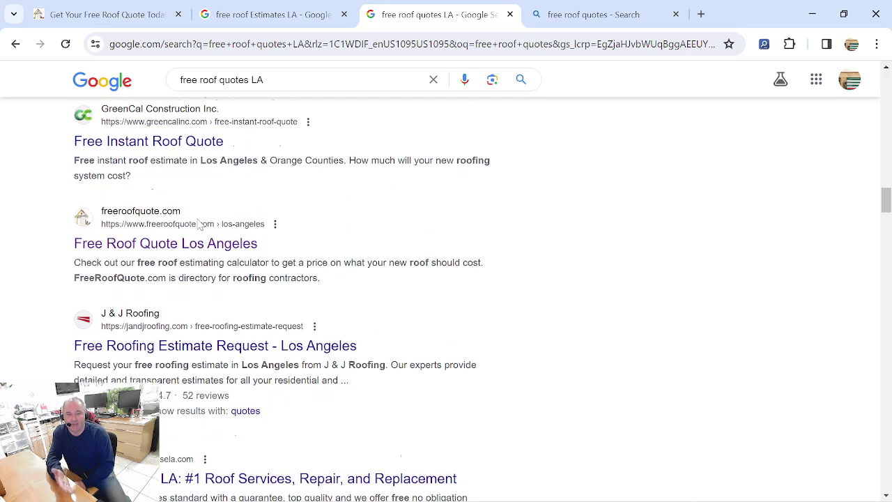
pyautogui.scroll(1, 198, 225)
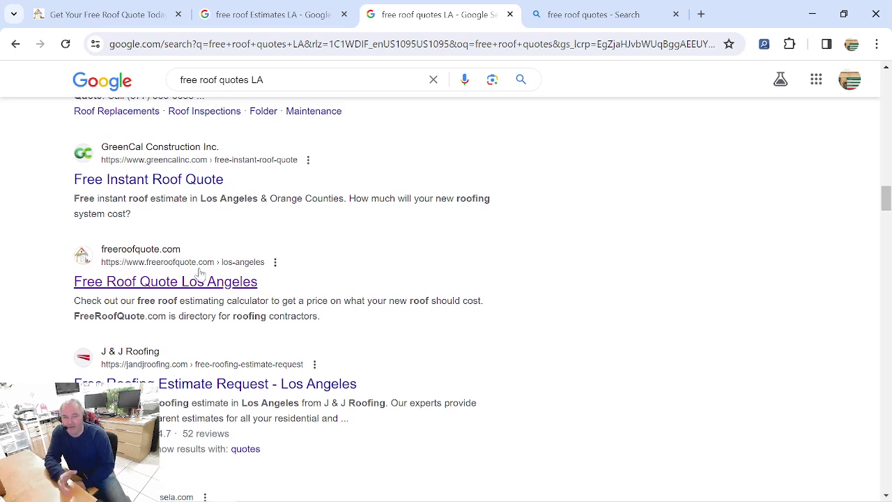
# Step: Examine the Bing results for "free roof quotes" past the ads to the answer box that cites freeroofquote.com
pyautogui.click(563, 19)
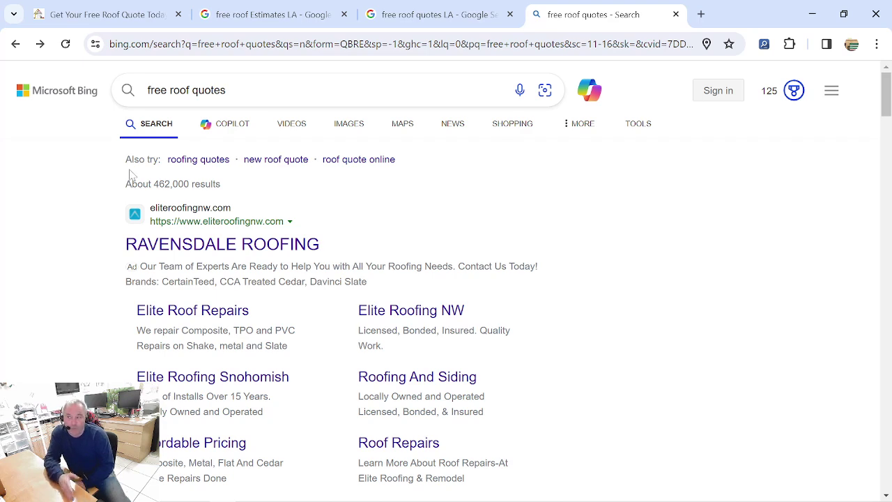
pyautogui.scroll(-1, 115, 201)
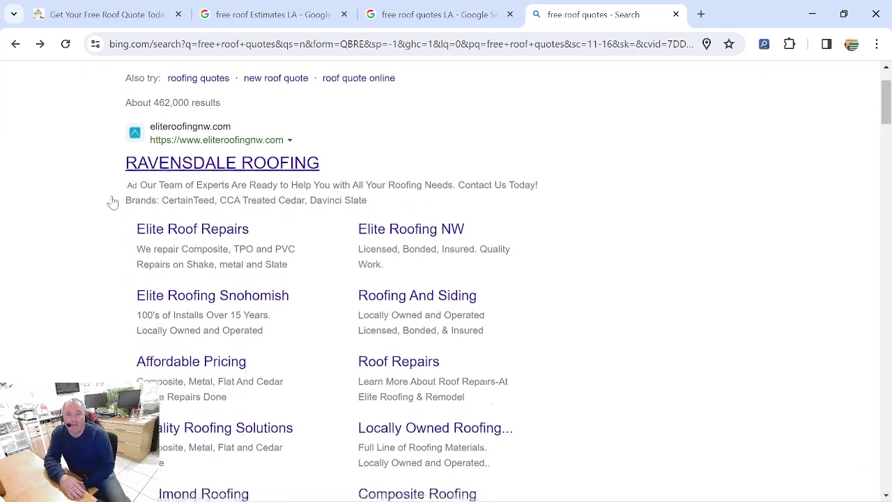
pyautogui.scroll(-5, 114, 199)
pyautogui.scroll(-2, 120, 272)
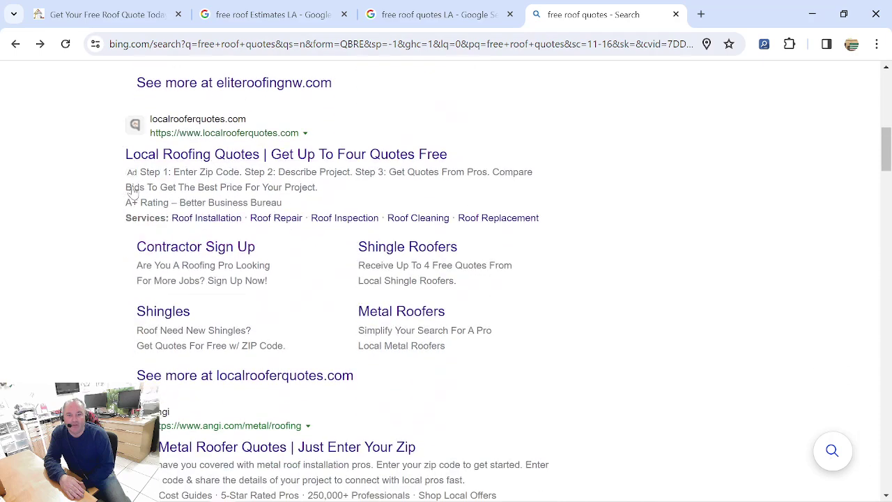
pyautogui.scroll(-2, 122, 221)
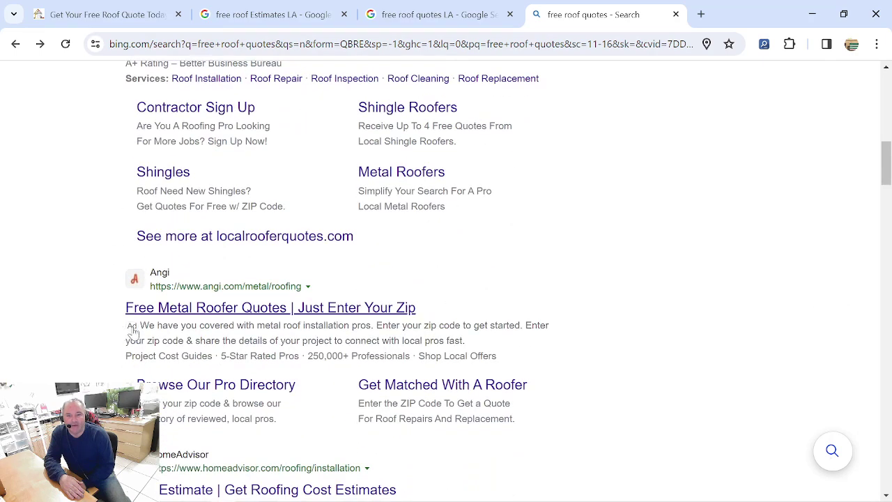
pyautogui.scroll(-4, 171, 301)
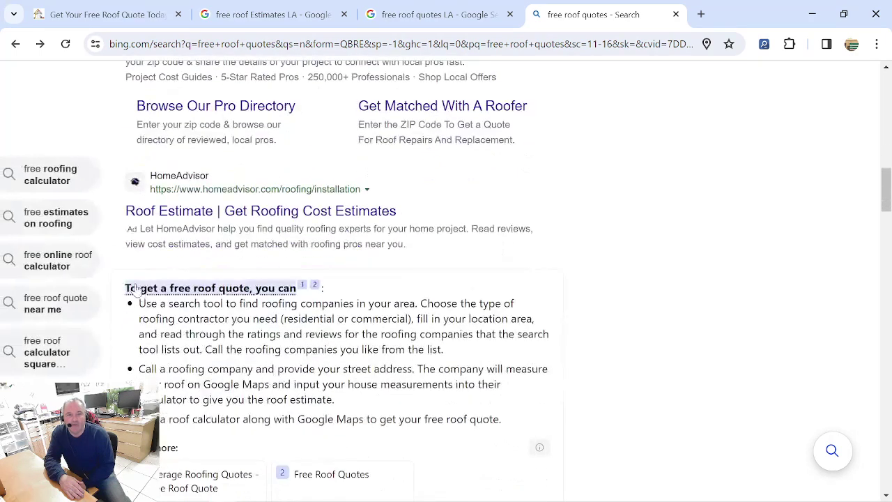
pyautogui.scroll(-1, 140, 247)
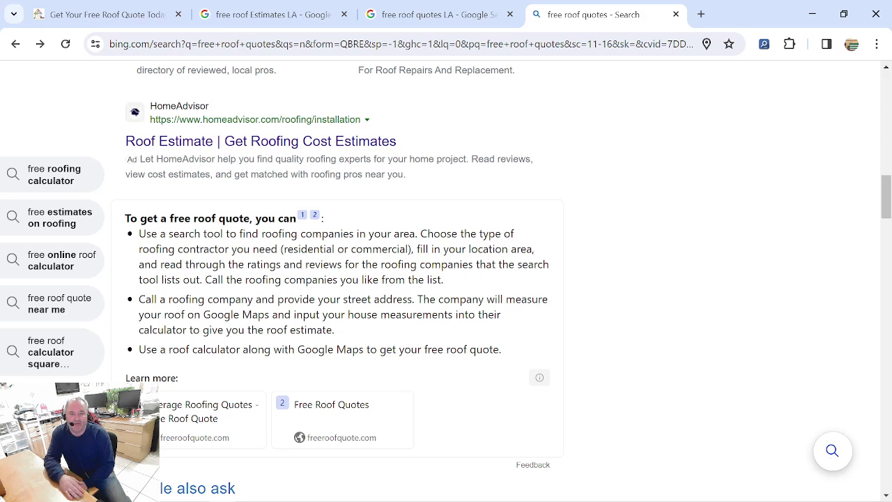
# Step: Open the Average Roofing Quotes source cited in the Bing answer, look over the page, and go to the site's home page
pyautogui.click(195, 442)
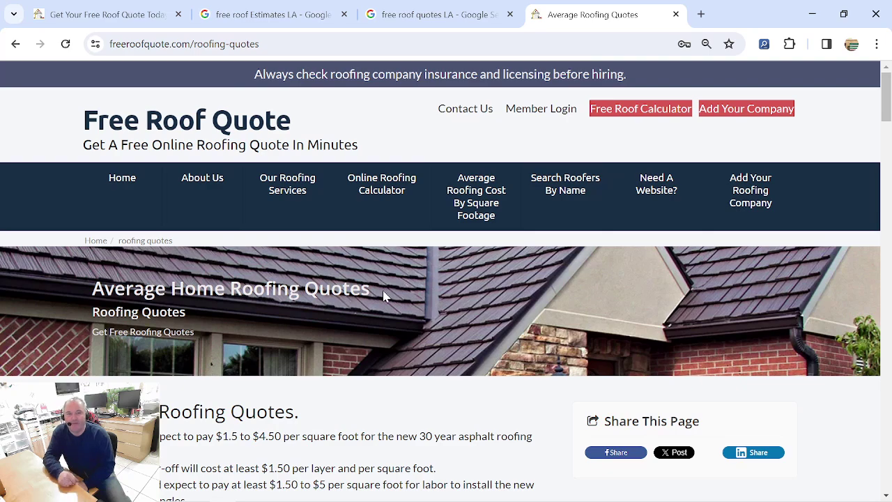
pyautogui.scroll(-3, 385, 297)
pyautogui.scroll(3, 385, 296)
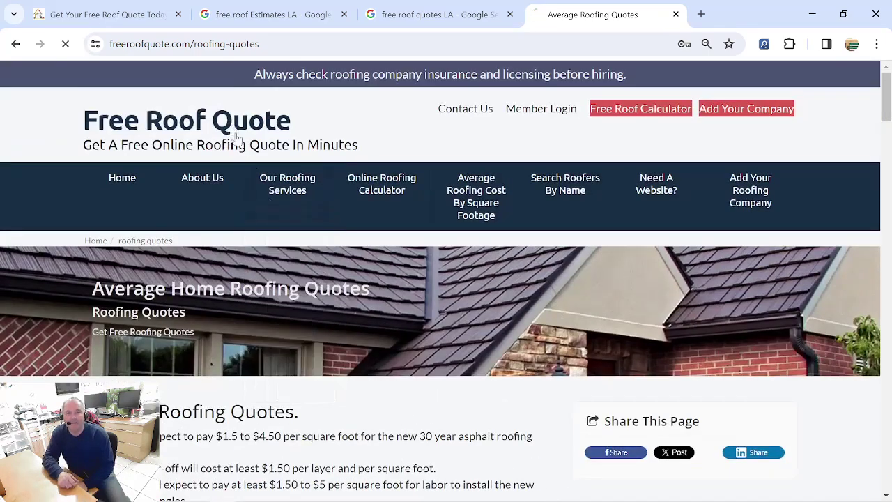
pyautogui.moveTo(287, 202)
pyautogui.click(311, 271)
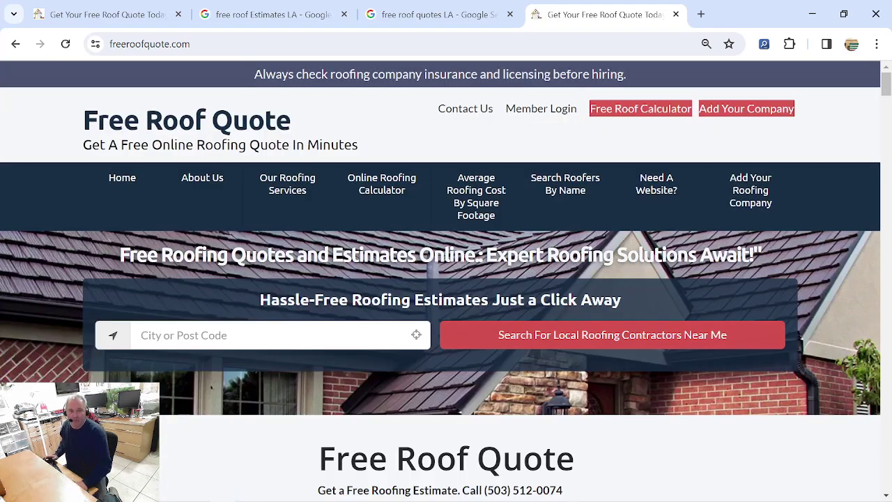
# Step: Search for local roofing contractors in Portland, OR, and review the listed companies
pyautogui.click(269, 336)
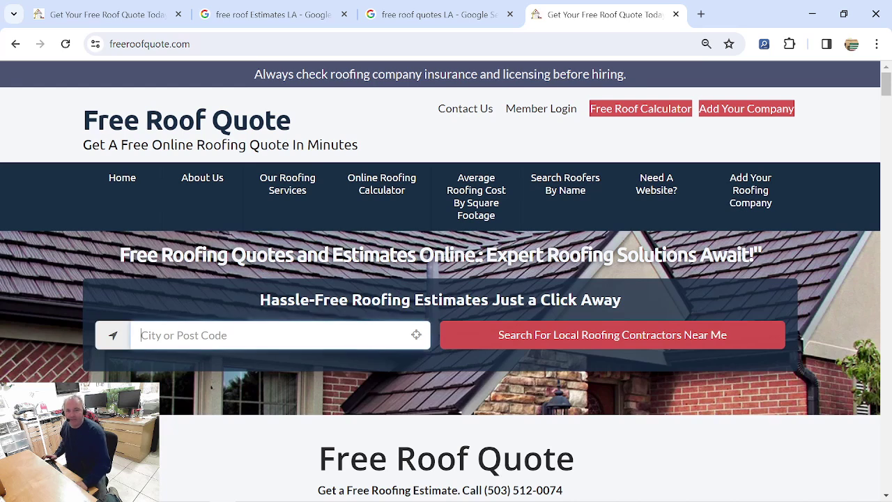
pyautogui.write('Portland')
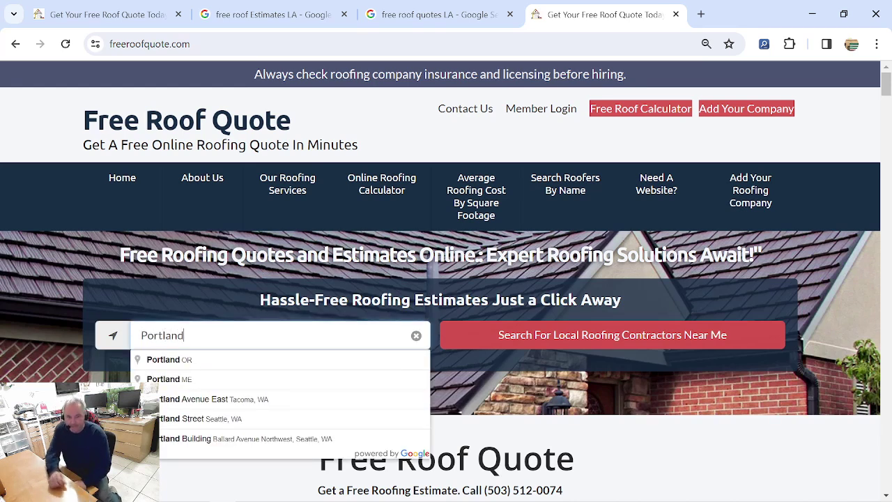
pyautogui.click(230, 360)
pyautogui.click(548, 340)
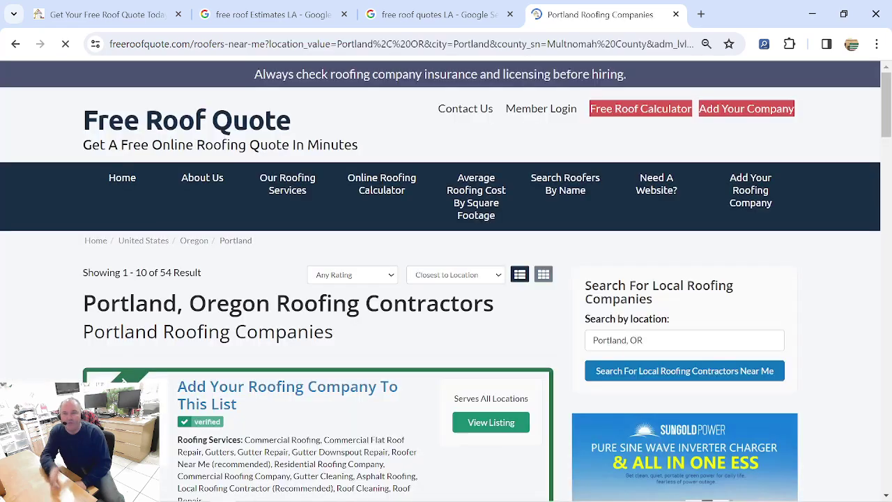
pyautogui.scroll(-5, 376, 305)
pyautogui.scroll(-3, 377, 305)
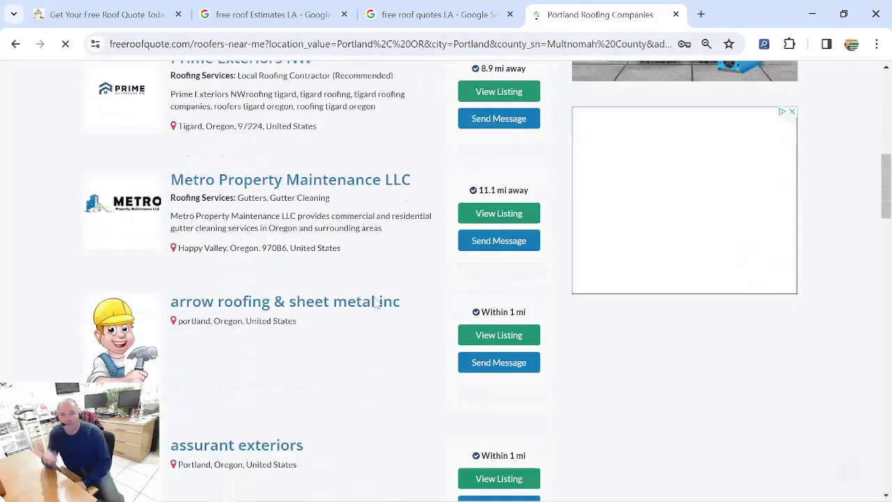
pyautogui.scroll(1, 313, 332)
pyautogui.scroll(-2, 313, 331)
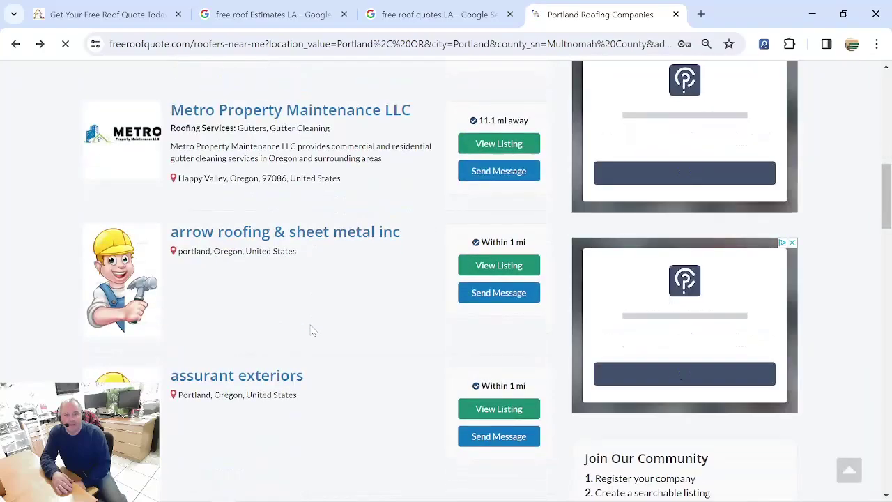
pyautogui.scroll(3, 310, 328)
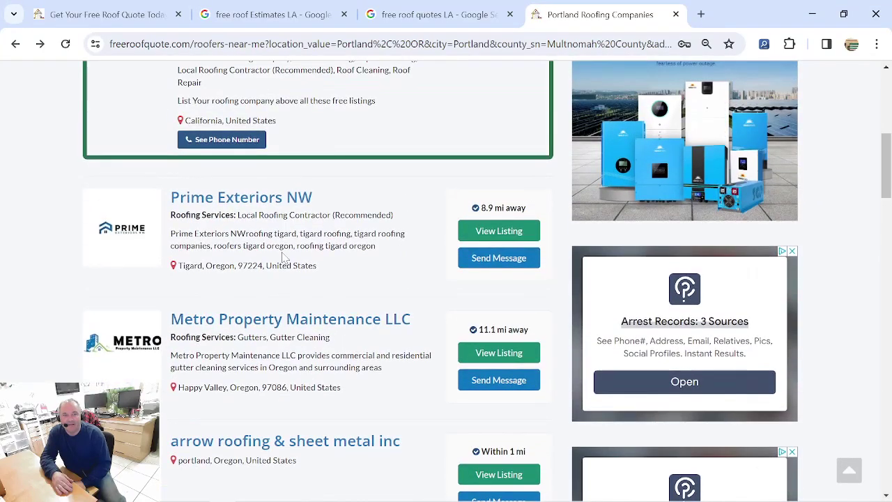
pyautogui.scroll(3, 305, 279)
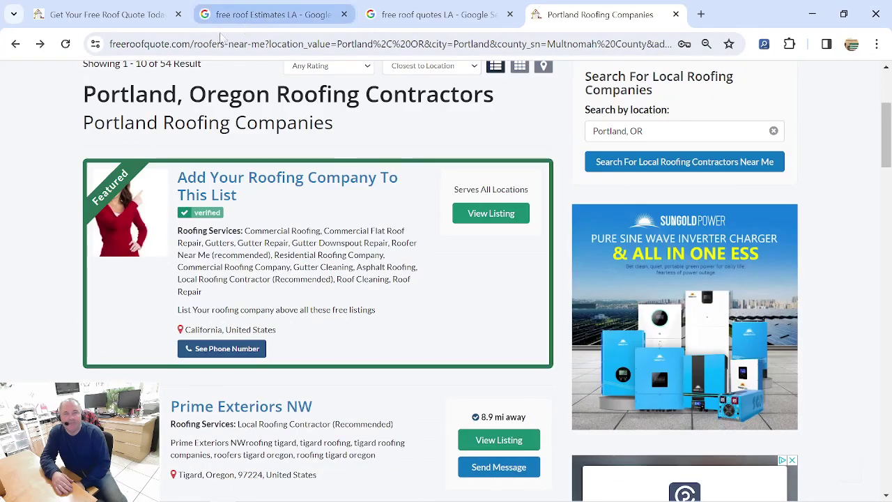
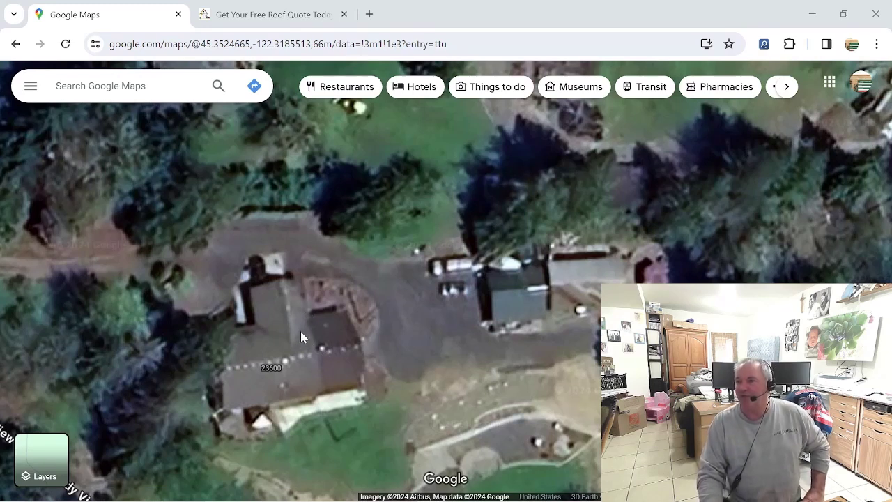
# Step: Measure the house roof's area in Google Maps by tracing its outline as a closed path, adjusting the corner beside the parked vehicles
pyautogui.rightClick(300, 280)
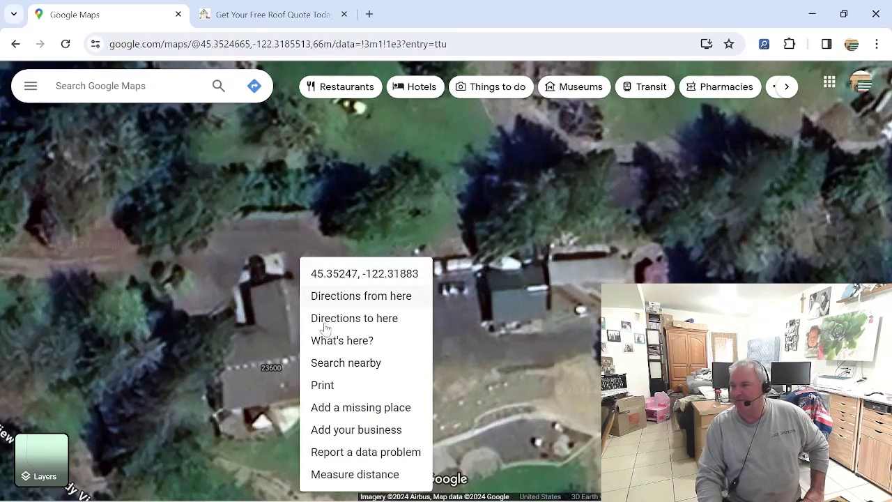
pyautogui.click(345, 474)
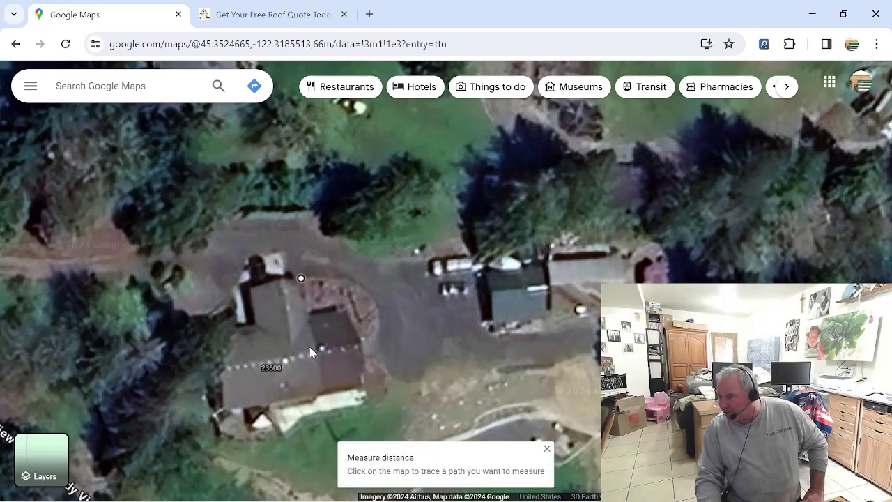
pyautogui.click(323, 389)
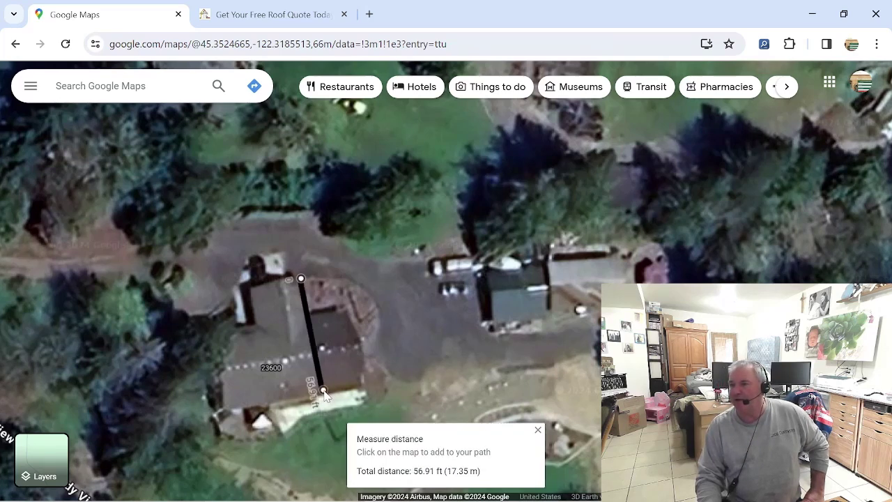
pyautogui.click(209, 406)
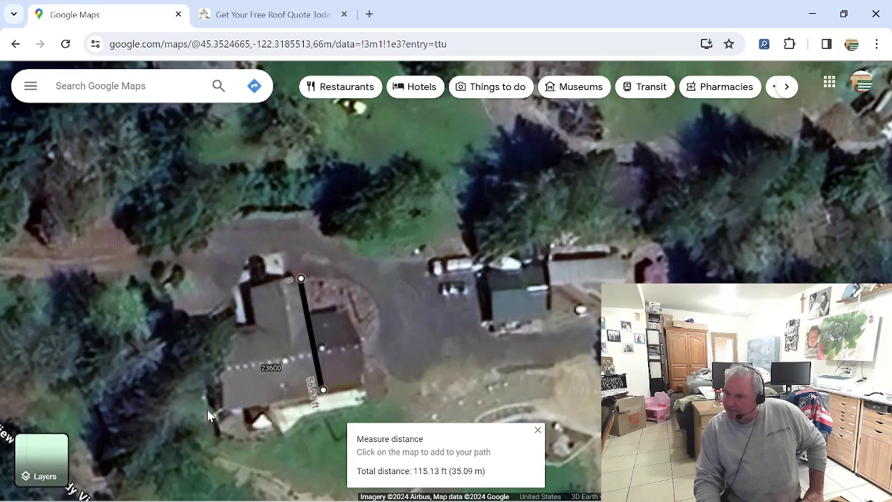
pyautogui.click(195, 335)
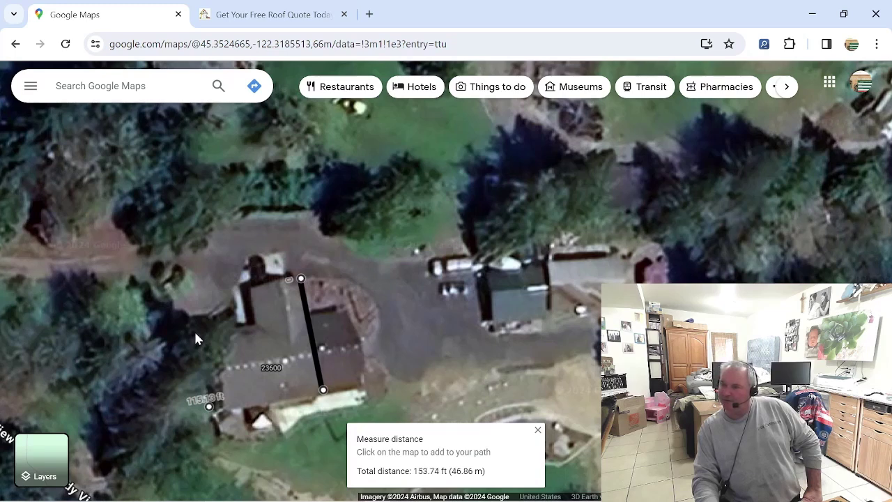
pyautogui.click(253, 323)
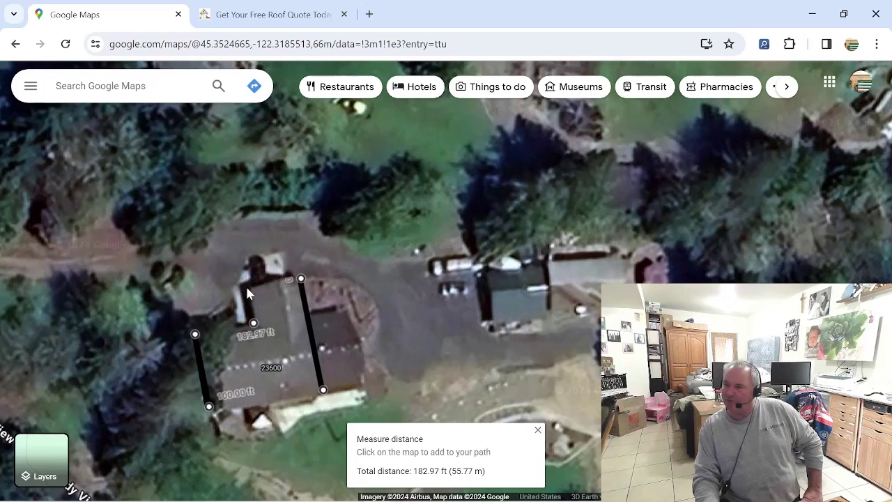
pyautogui.click(248, 285)
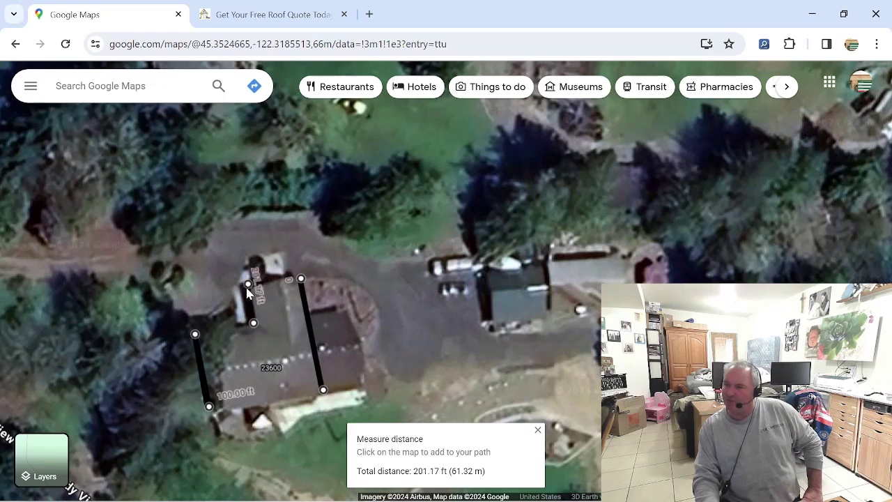
pyautogui.click(300, 281)
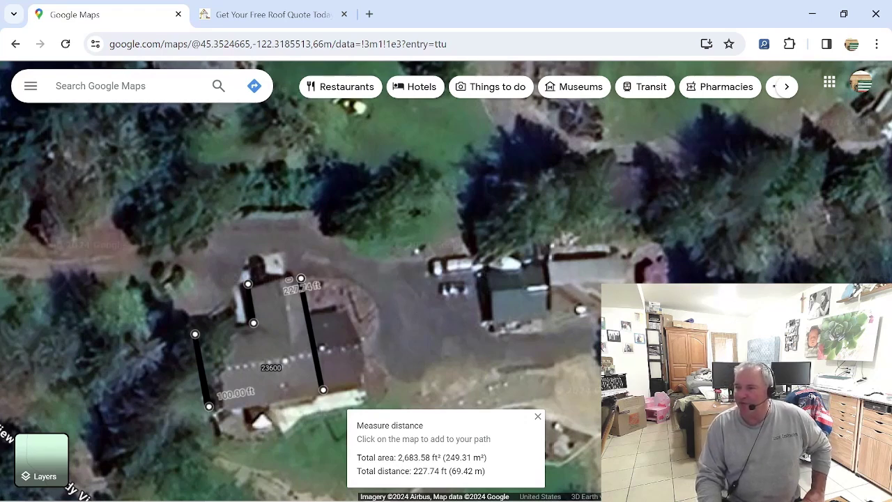
pyautogui.moveTo(248, 286); pyautogui.dragTo(248, 293)
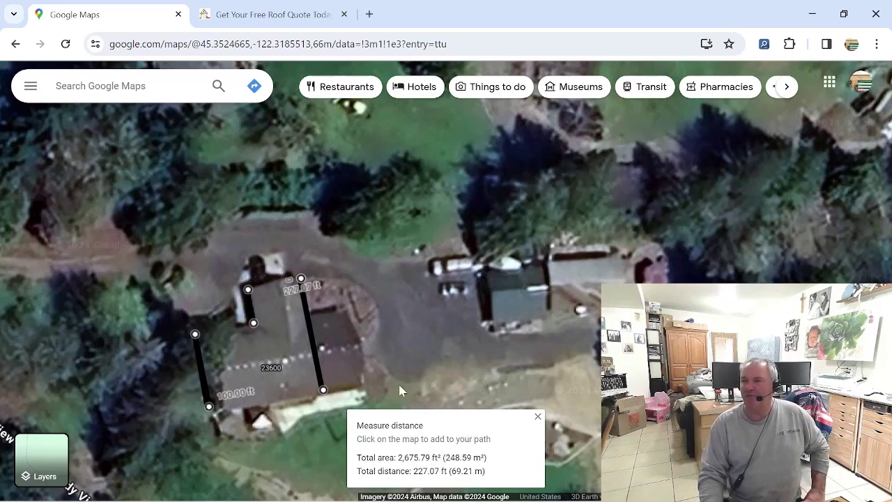
# Step: Bring up the our house roof.jpg sketch, review its section dimensions and square footage, and minimize it
pyautogui.moveTo(320, 501)
pyautogui.click(403, 492)
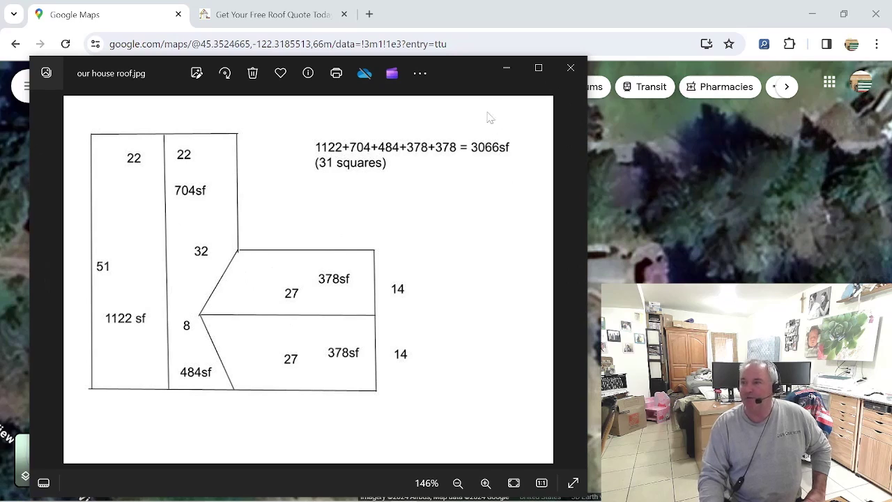
pyautogui.click(506, 68)
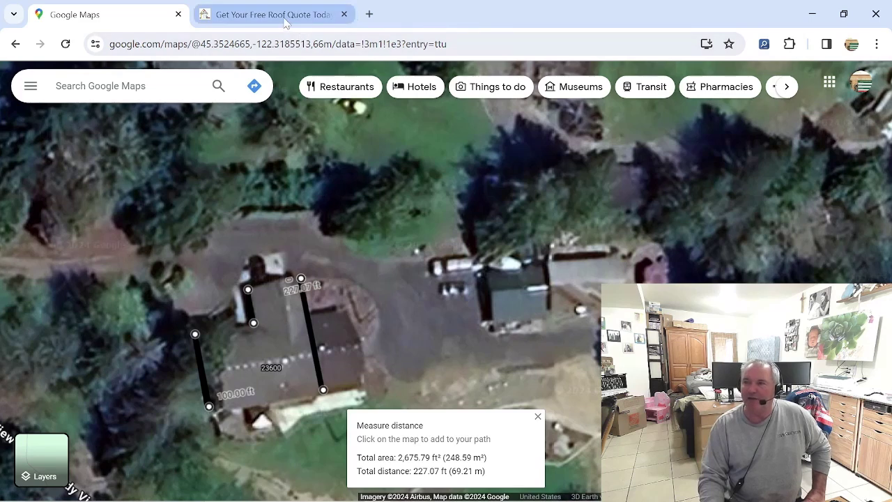
# Step: Switch to the Free Roof Quote site, open the Online Roofing Calculator, and read the instructions for measuring roof square footage and pitch
pyautogui.moveTo(285, 21)
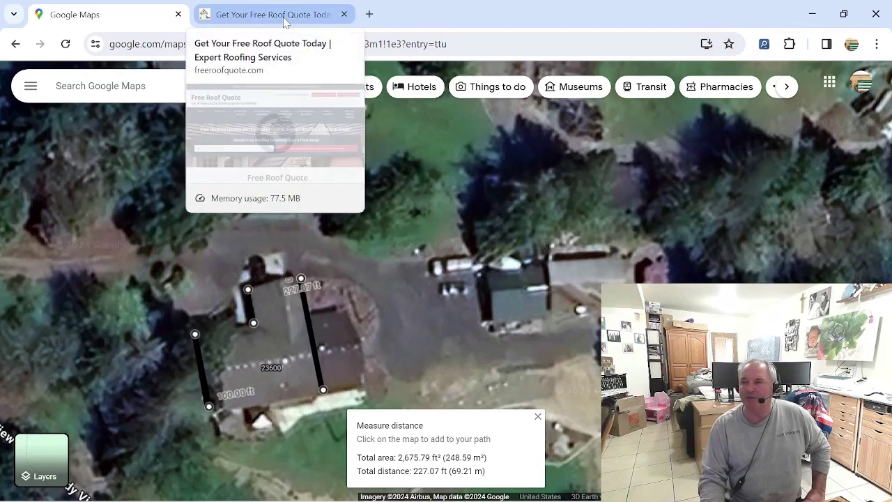
pyautogui.click(285, 22)
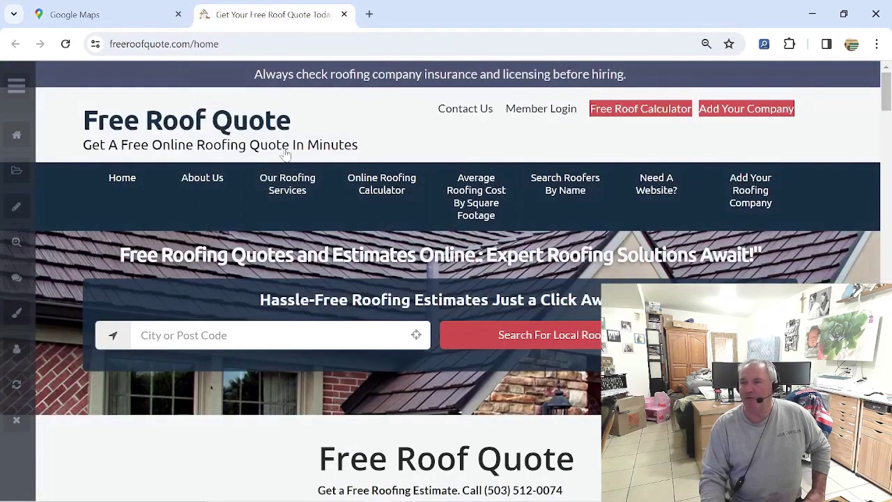
pyautogui.moveTo(287, 186)
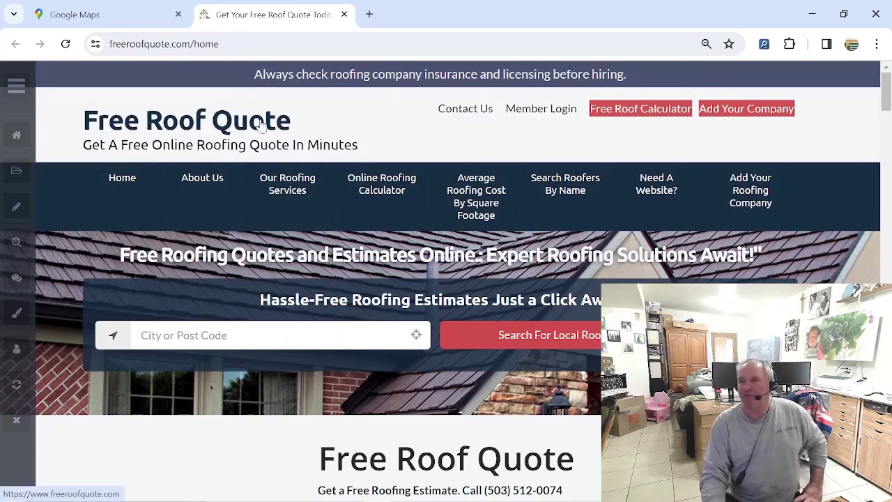
pyautogui.click(387, 197)
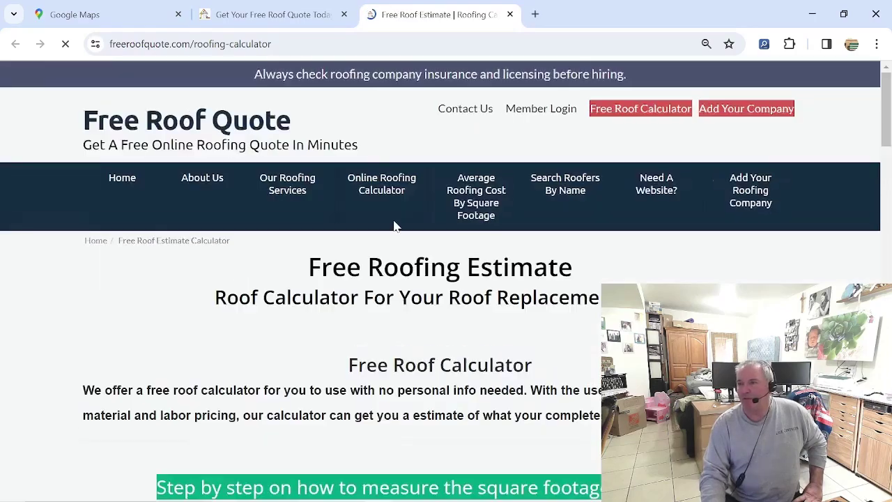
pyautogui.scroll(-5, 446, 279)
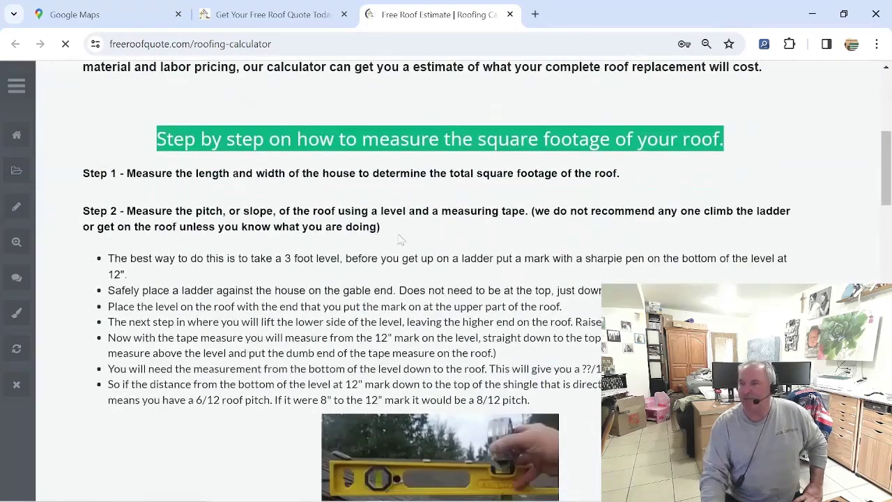
pyautogui.scroll(-1, 446, 279)
pyautogui.scroll(-2, 411, 292)
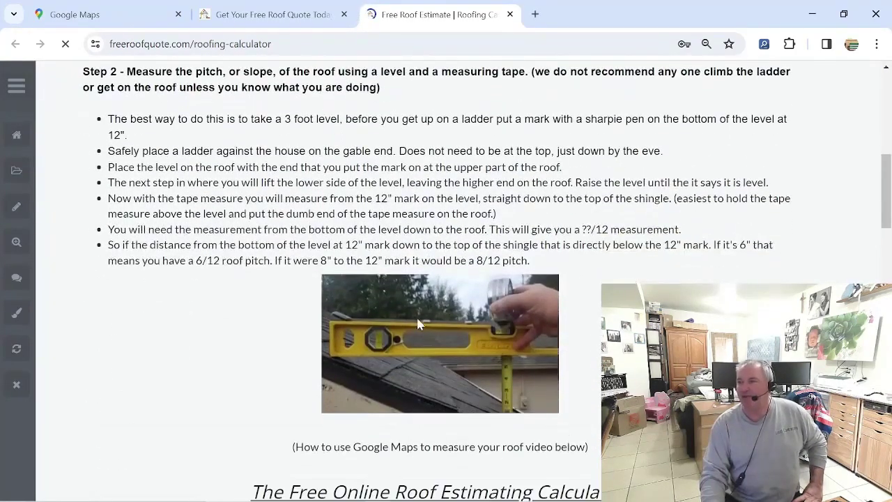
pyautogui.scroll(-2, 422, 279)
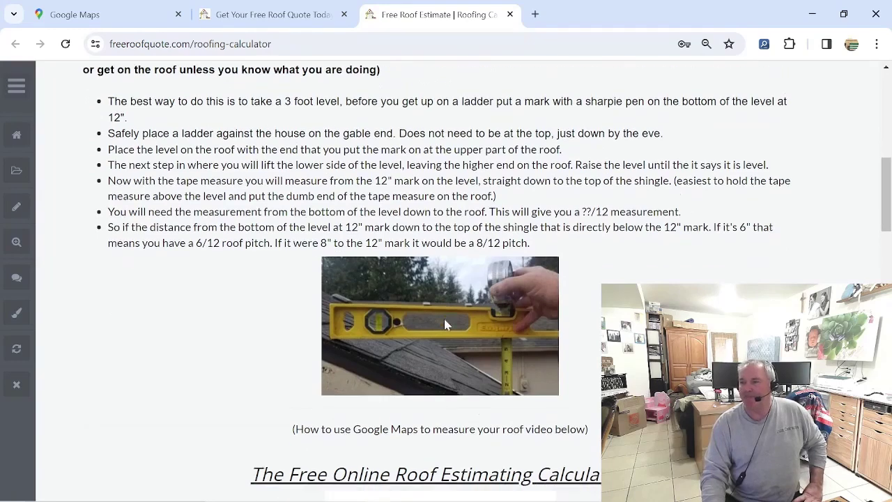
# Step: Set the roofing calculator's total footage to 2675, the whole-foot area measured in Google Maps, leaving the house side measurement at 1
pyautogui.scroll(-1, 429, 288)
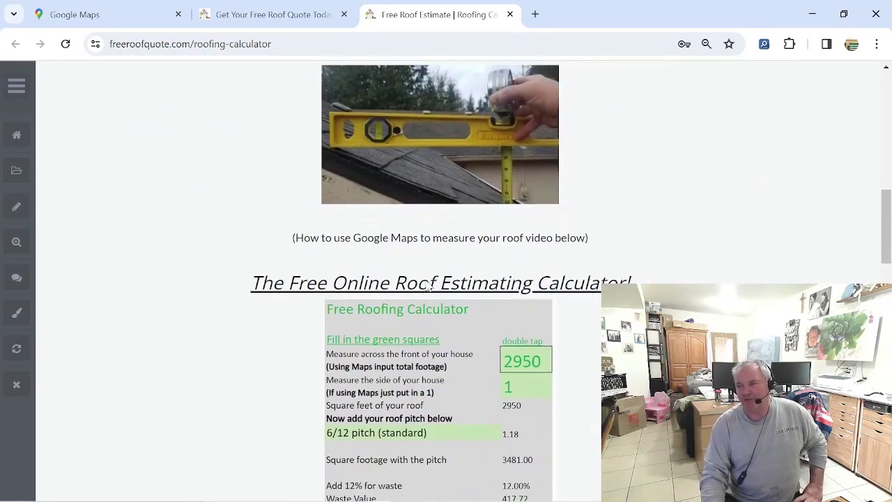
pyautogui.scroll(-1, 522, 244)
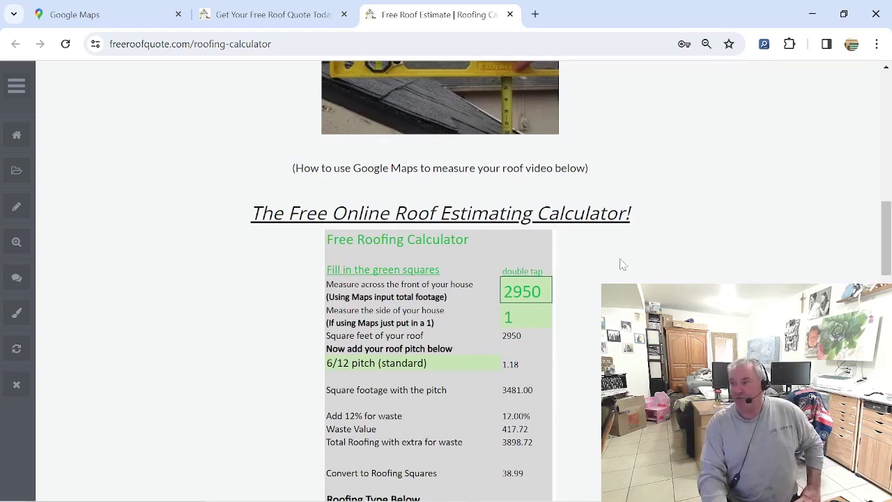
pyautogui.click(547, 293)
pyautogui.press('BackSpace')
pyautogui.press('BackSpace')
pyautogui.press('BackSpace')
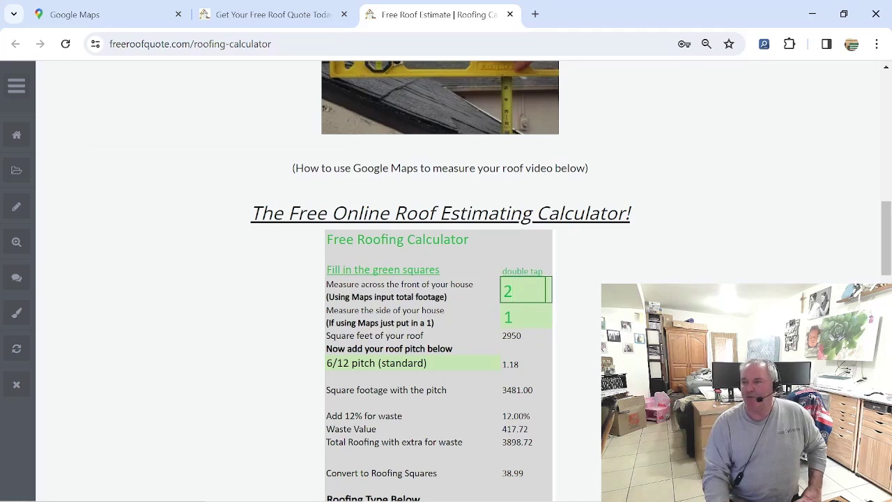
pyautogui.click(106, 17)
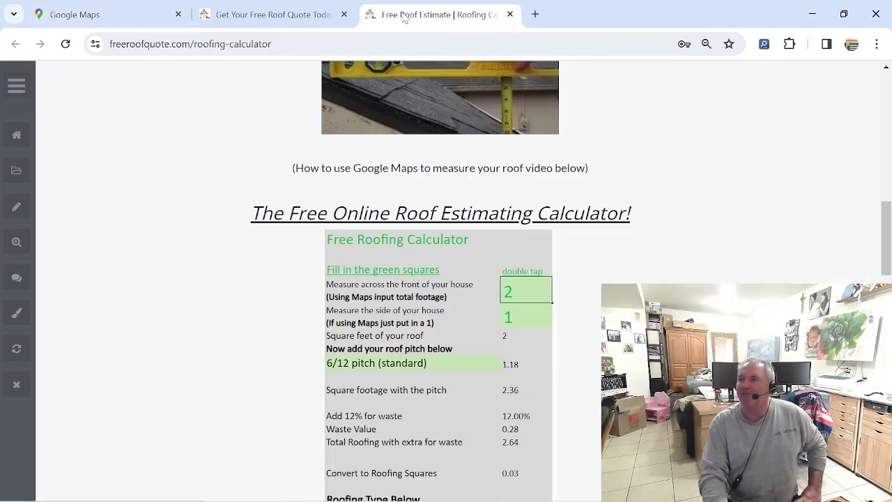
pyautogui.click(435, 14)
pyautogui.write('675')
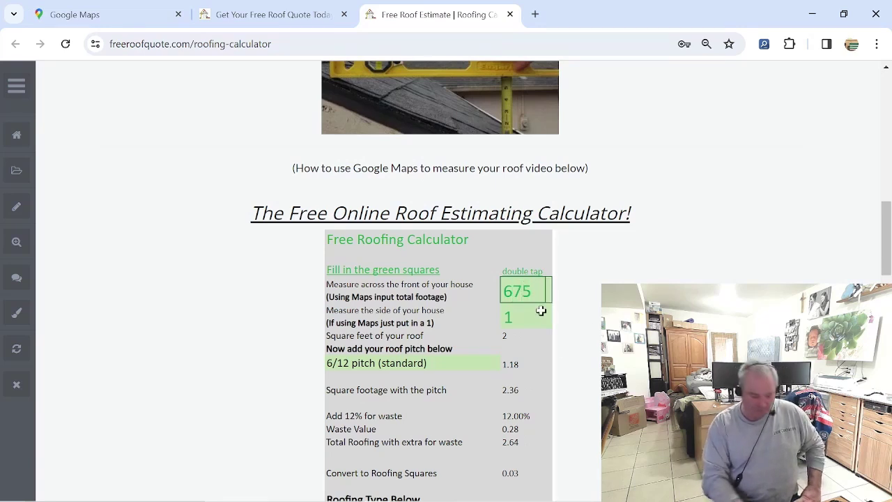
pyautogui.press('BackSpace')
pyautogui.press('BackSpace')
pyautogui.press('BackSpace')
pyautogui.write('2675')
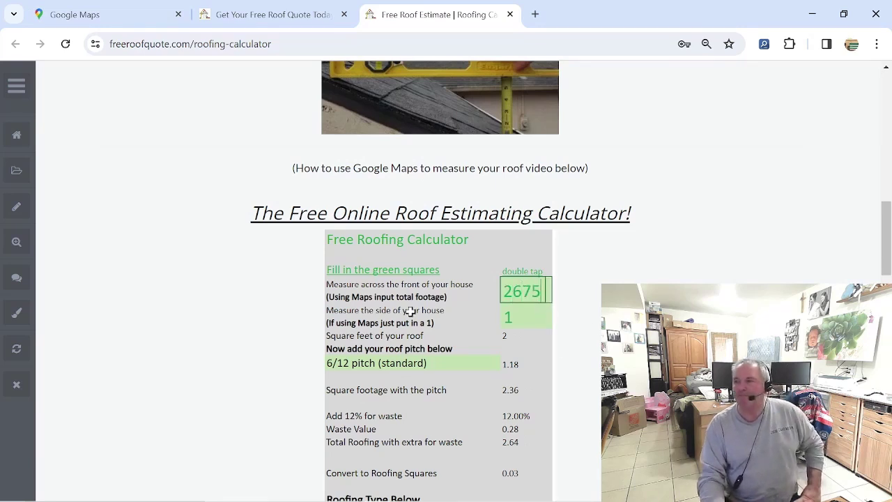
pyautogui.click(509, 318)
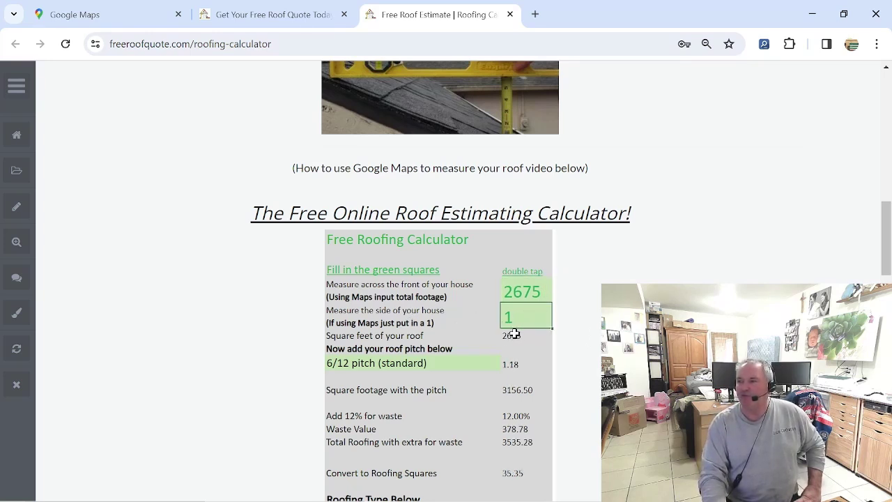
# Step: Compare the calculator's pitch-adjusted square footage with the roof area in Google Maps and the total in the our house roof.jpg sketch
pyautogui.click(499, 367)
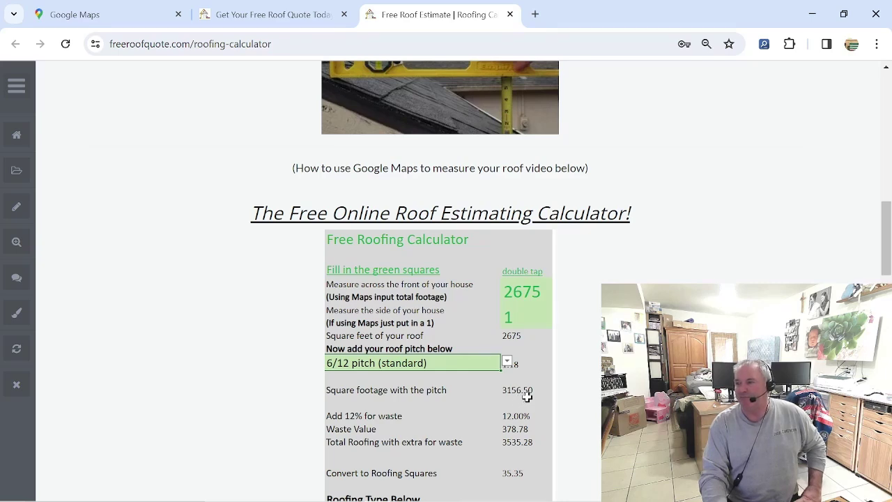
pyautogui.click(148, 20)
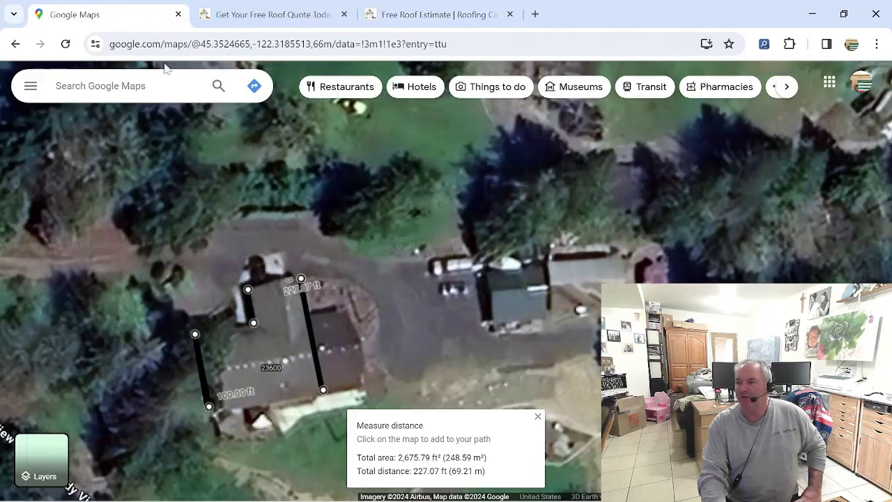
pyautogui.click(418, 14)
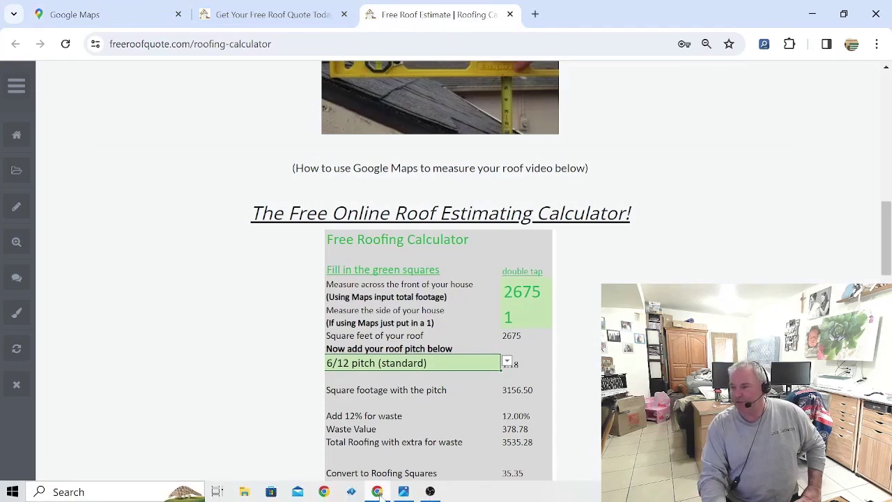
pyautogui.click(404, 492)
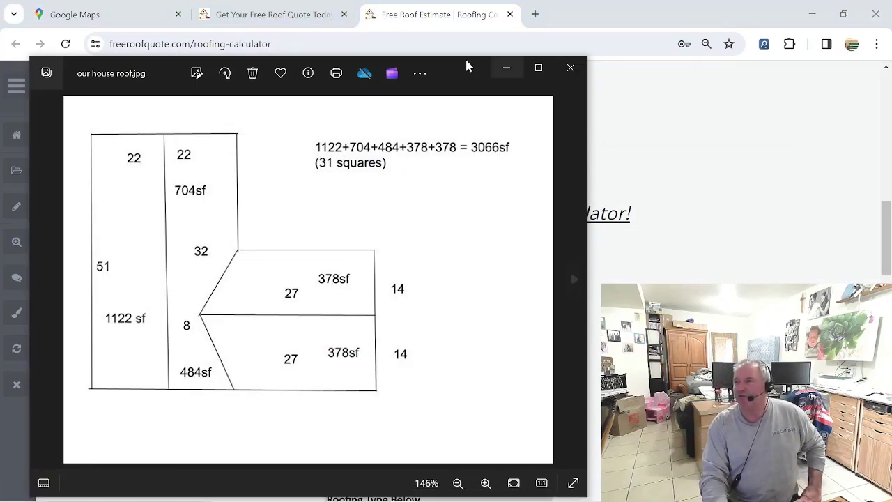
pyautogui.click(703, 91)
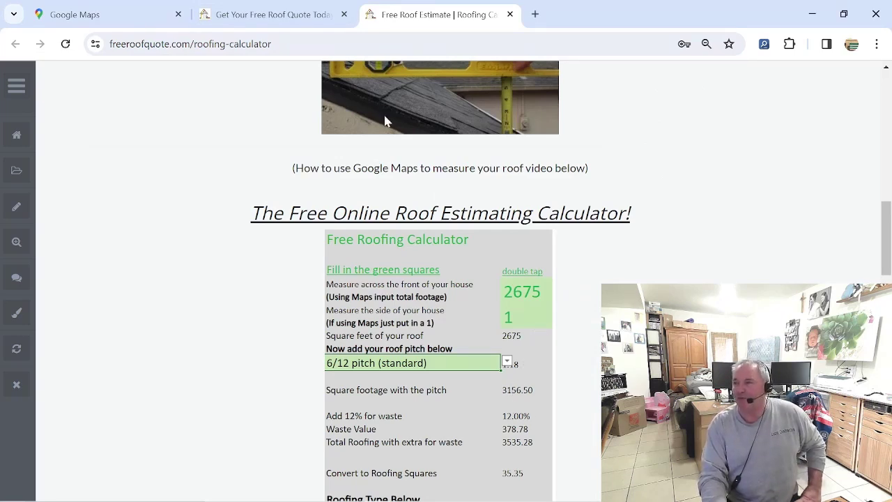
pyautogui.click(149, 21)
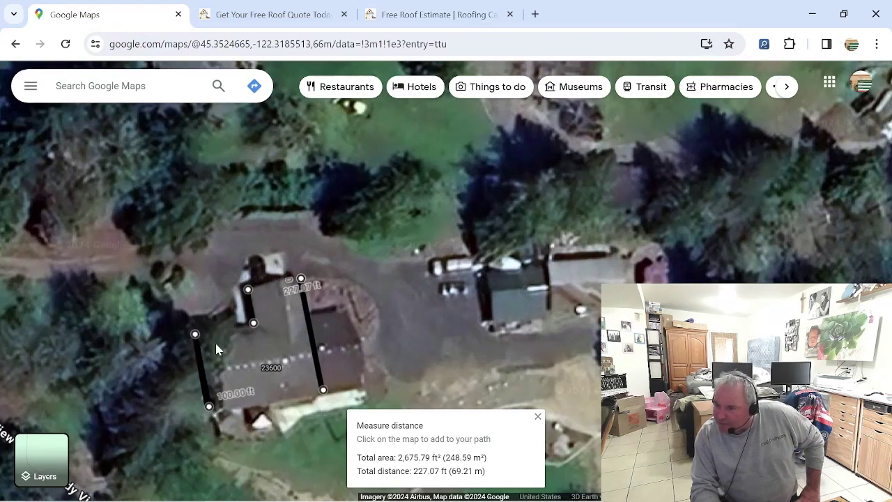
pyautogui.click(431, 15)
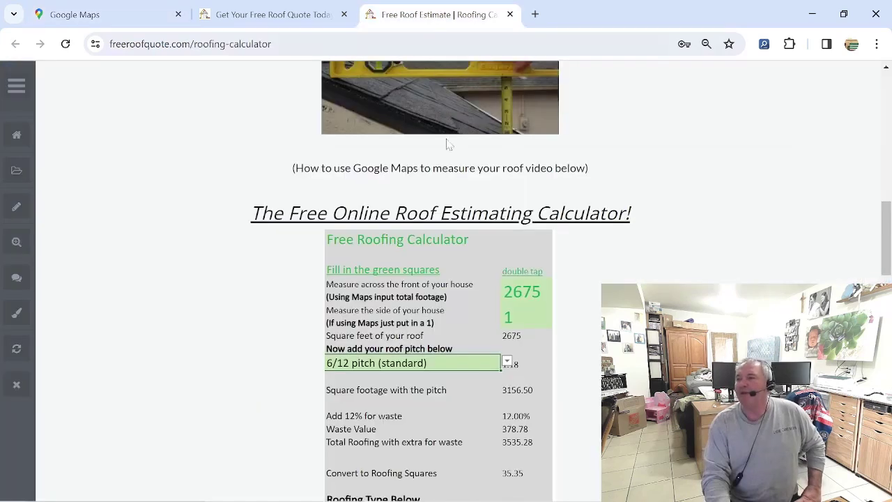
# Step: Try the 12/12 pitch (steep) and 3/12 pitch (Pretty Flat) options in the calculator, and restore 6/12 pitch (standard)
pyautogui.click(507, 363)
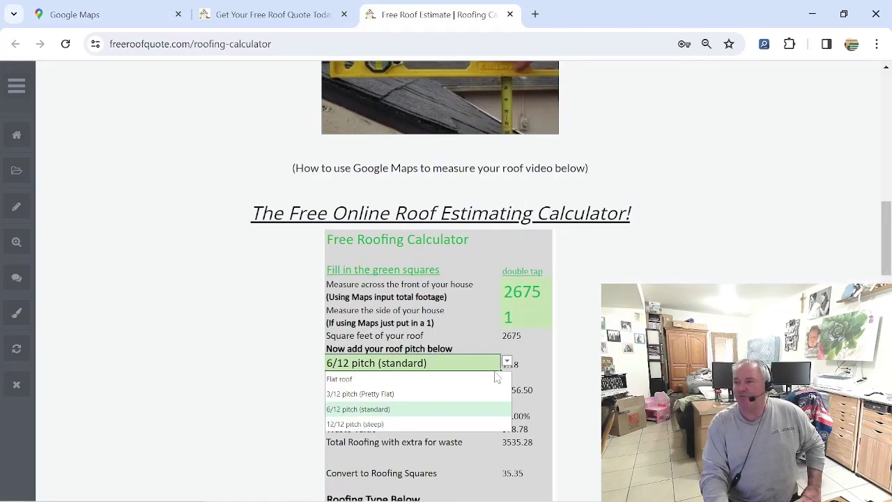
pyautogui.click(424, 424)
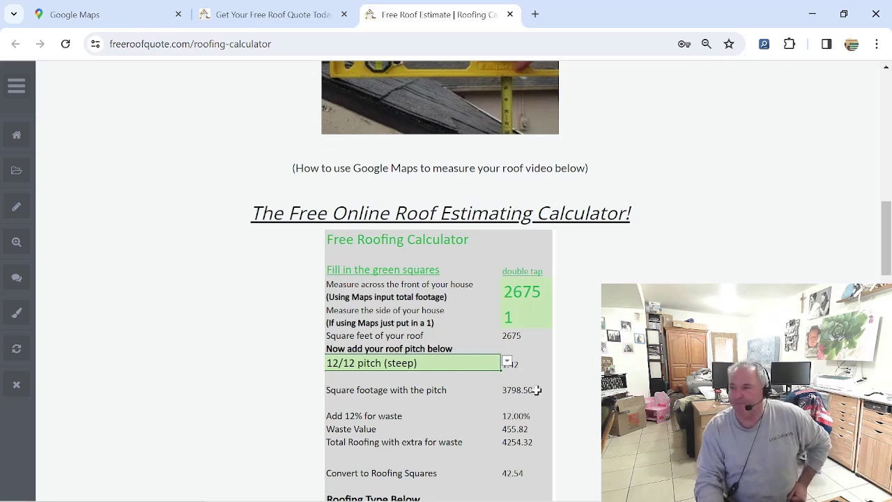
pyautogui.click(508, 362)
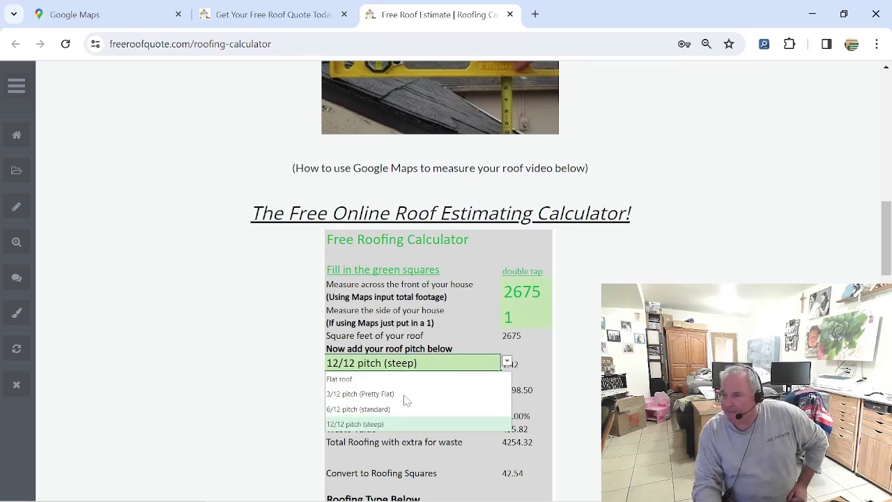
pyautogui.click(370, 394)
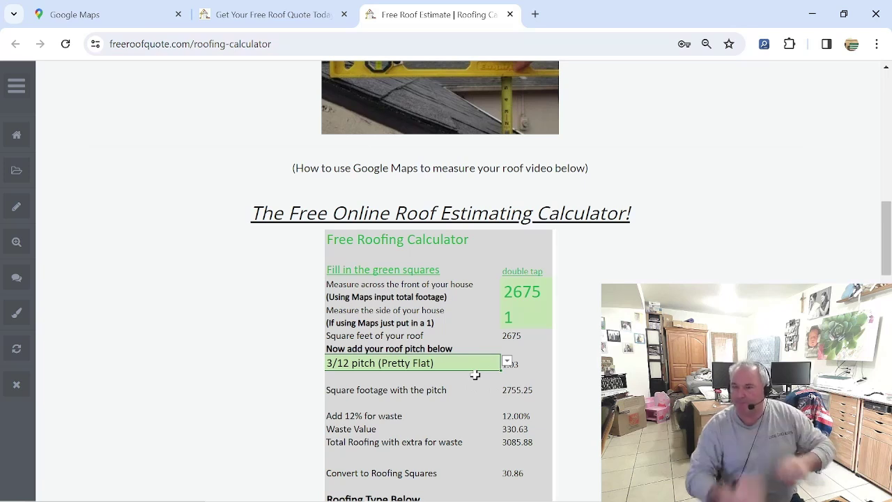
pyautogui.click(507, 363)
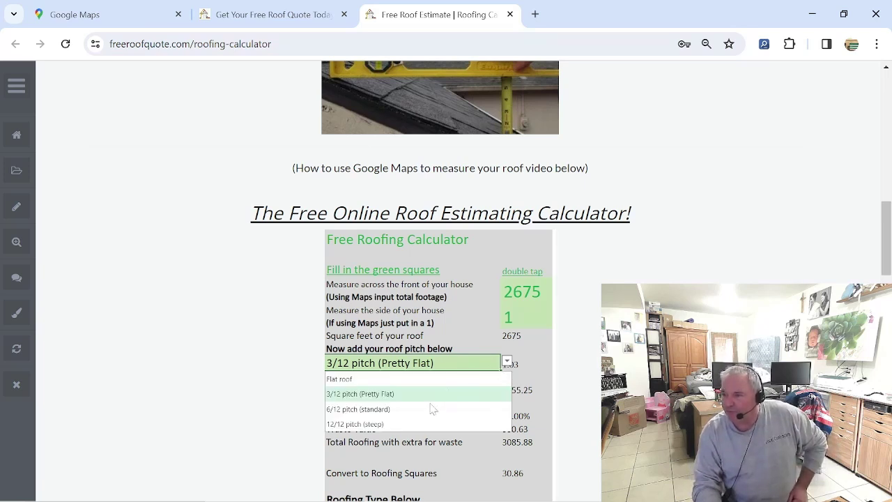
pyautogui.click(390, 409)
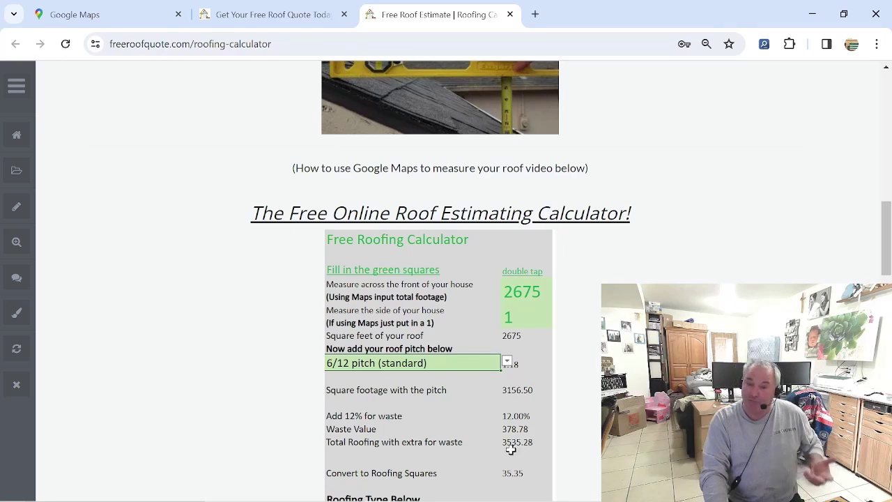
# Step: Try 50 year asphalt as the roofing type to check its total cost, and return to 30 year asphalt roofing
pyautogui.scroll(-1, 505, 439)
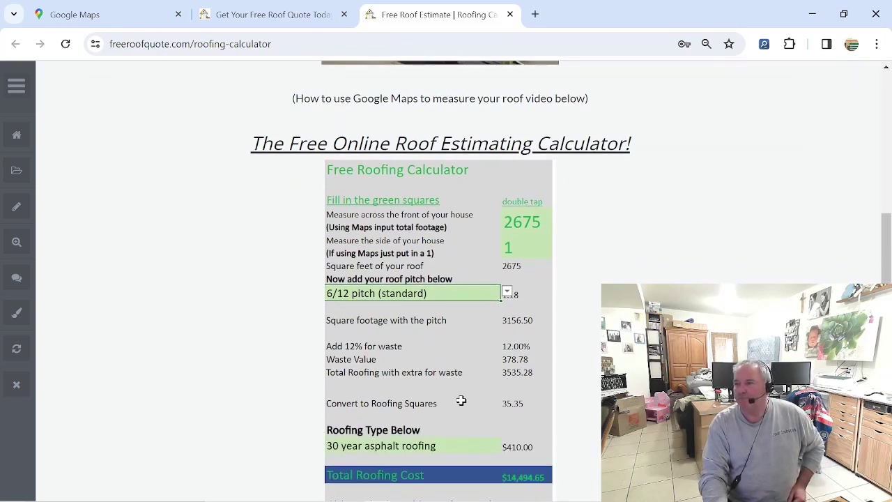
pyautogui.scroll(-1, 460, 400)
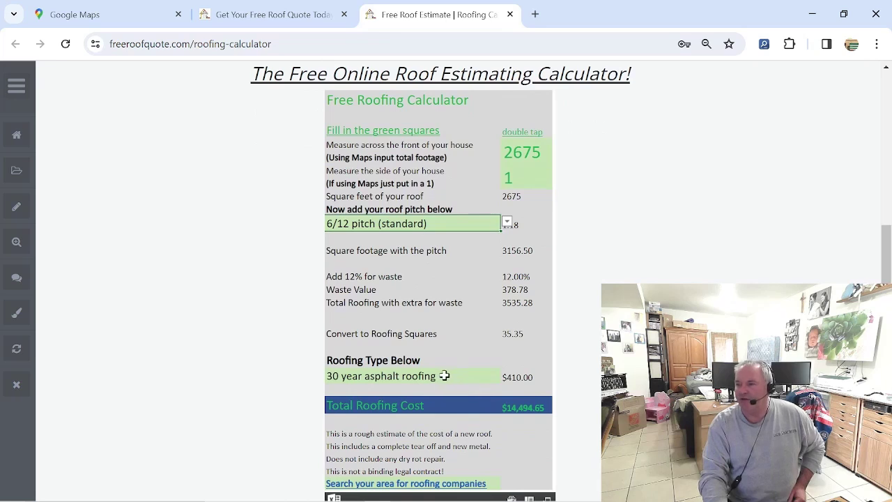
pyautogui.click(497, 376)
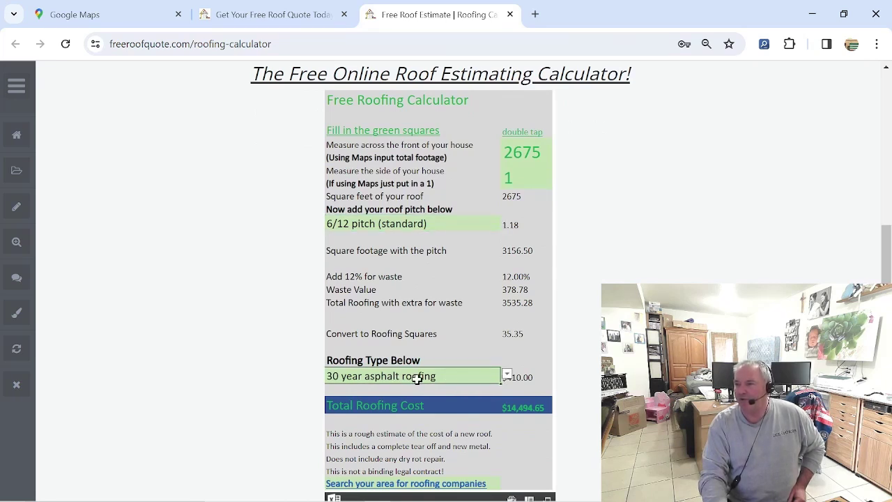
pyautogui.click(507, 376)
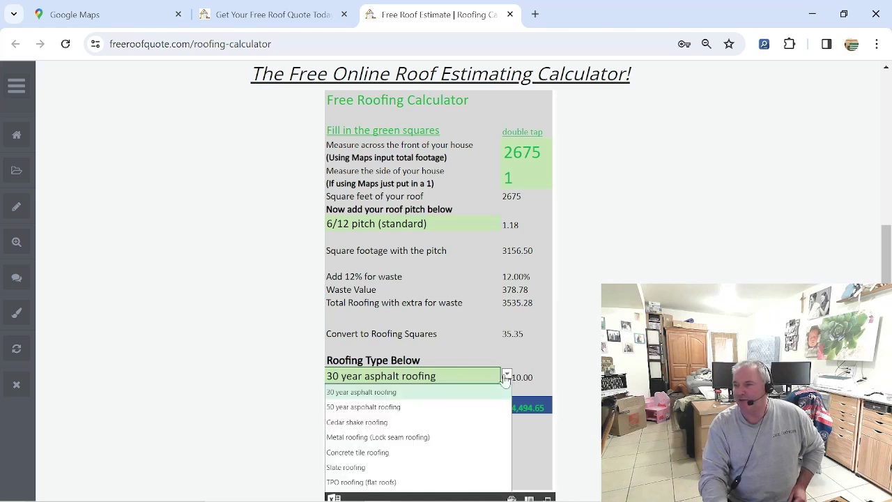
pyautogui.click(392, 408)
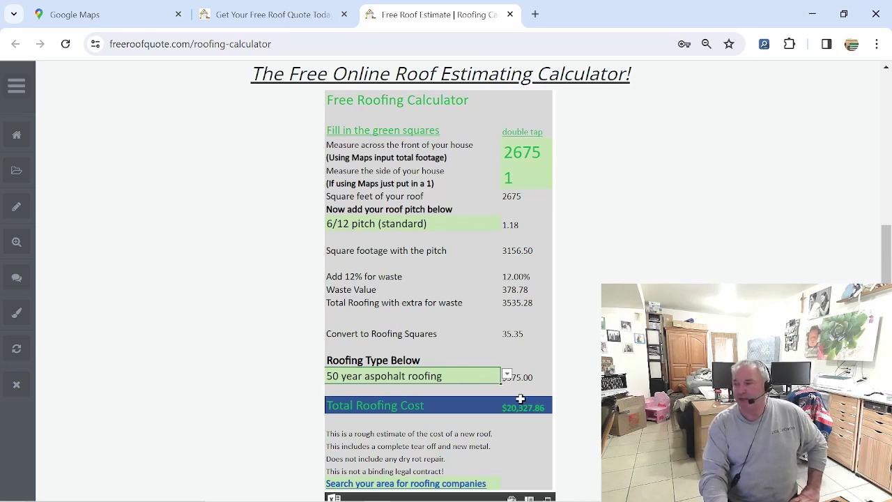
pyautogui.click(508, 374)
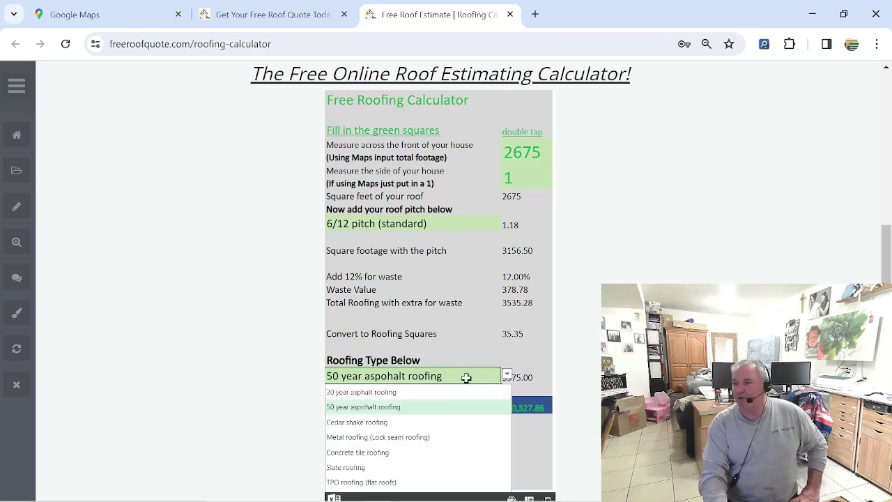
pyautogui.click(391, 392)
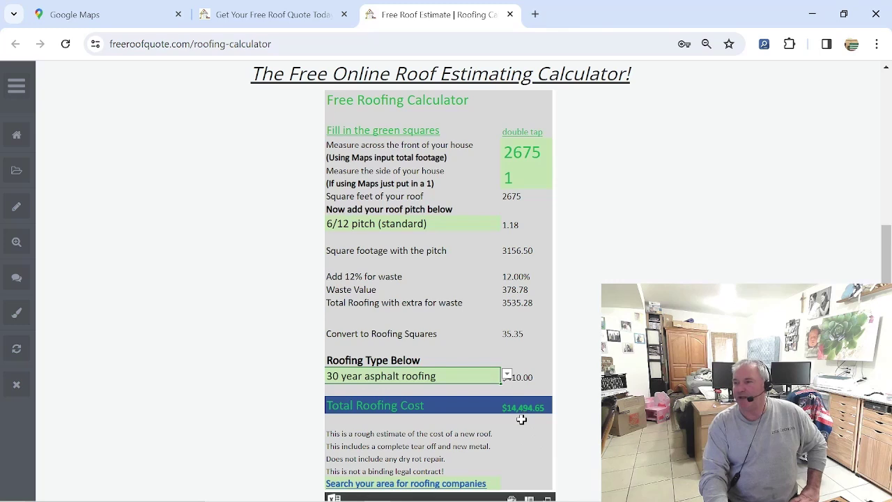
# Step: Set the roofing type to Metal roofing (Lock seam roofing) and review the total roofing cost and estimate notes
pyautogui.click(507, 375)
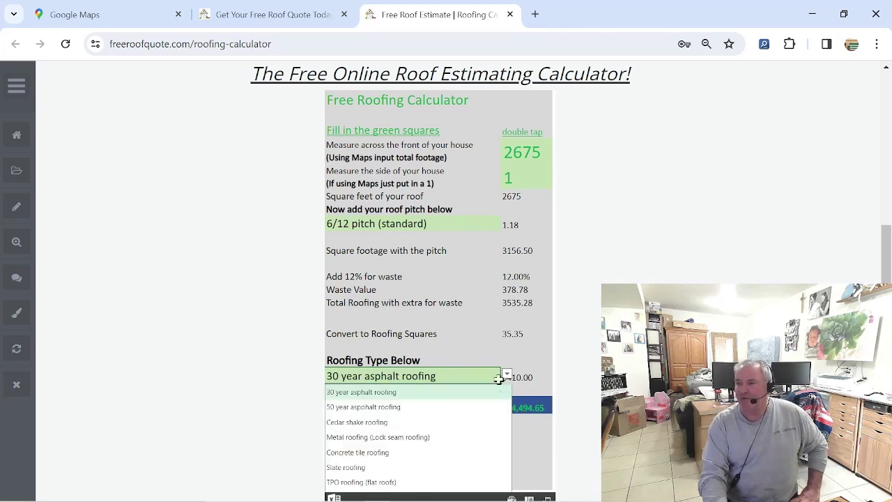
pyautogui.click(380, 437)
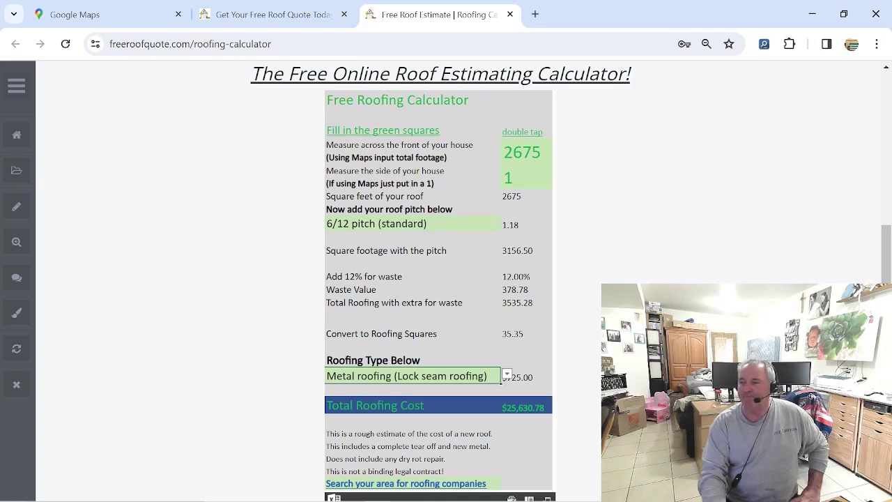
pyautogui.scroll(-2, 499, 375)
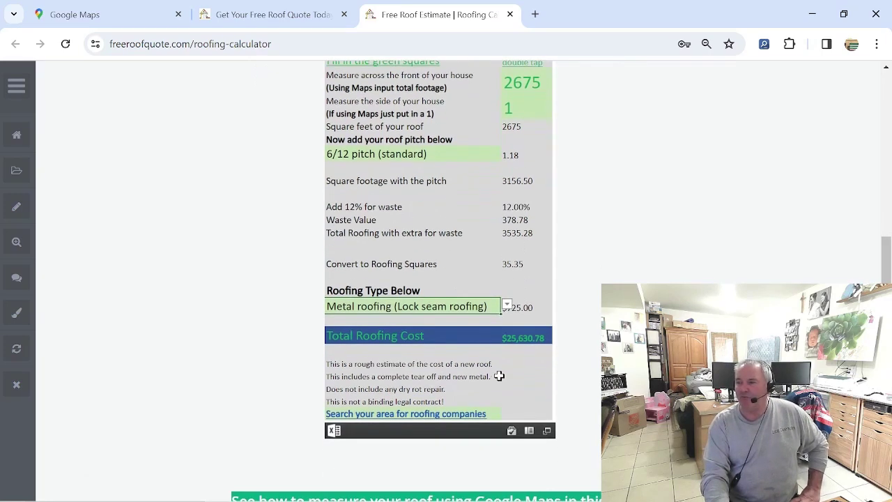
pyautogui.scroll(3, 499, 376)
pyautogui.scroll(3, 499, 375)
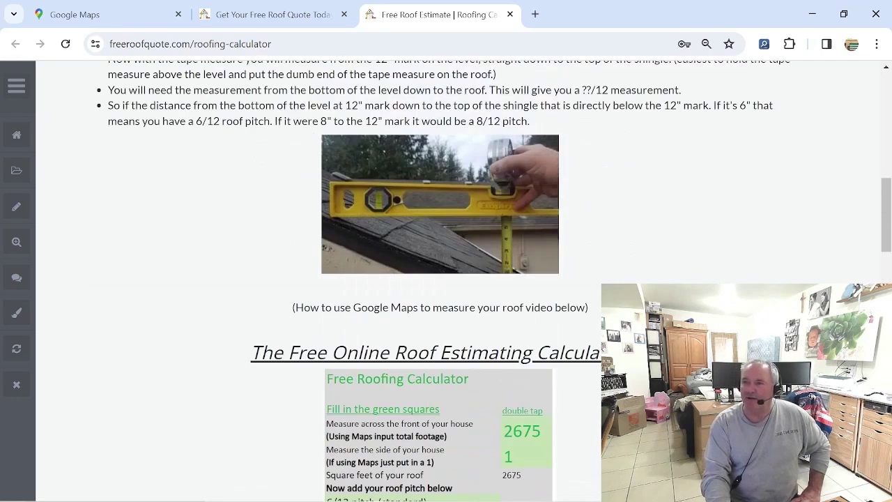
# Step: Return to Google Maps, change the satellite imagery to the default map, and add a measuring point on the house's eastern wing
pyautogui.click(262, 14)
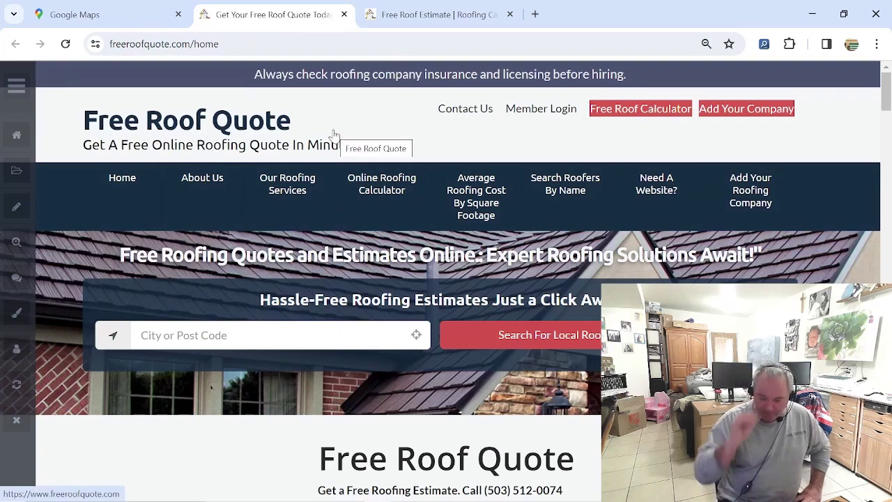
pyautogui.click(73, 20)
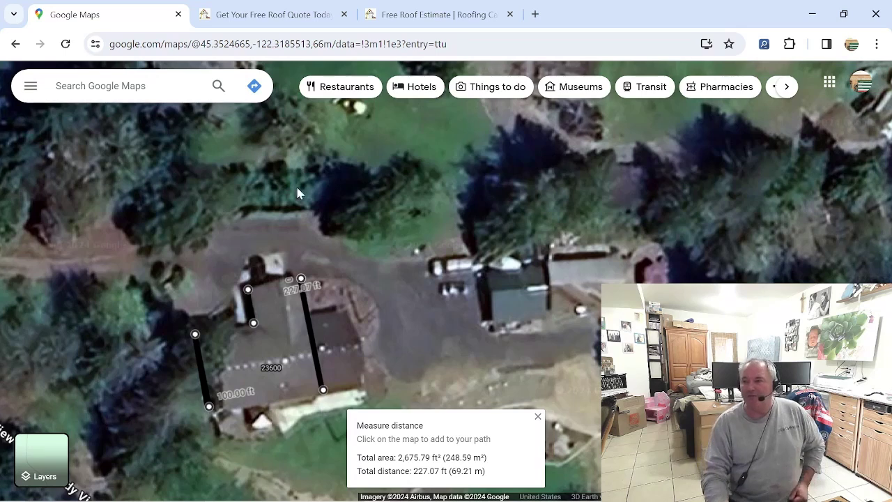
pyautogui.click(40, 464)
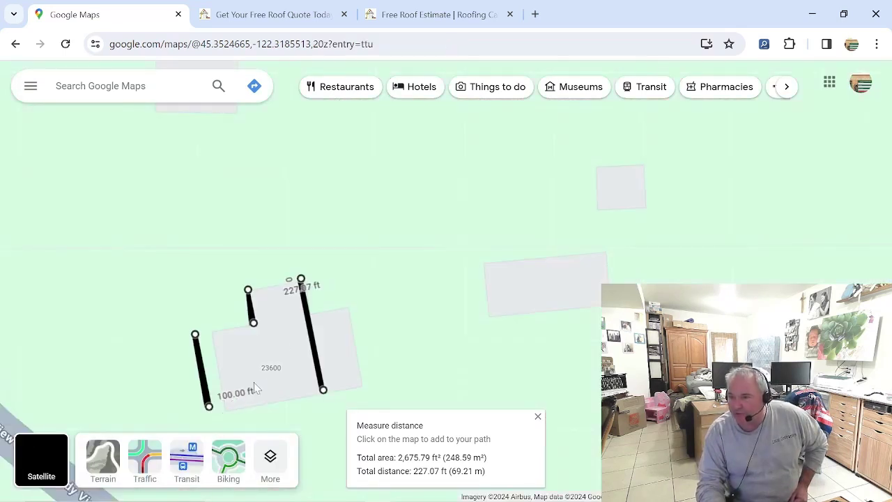
pyautogui.click(342, 334)
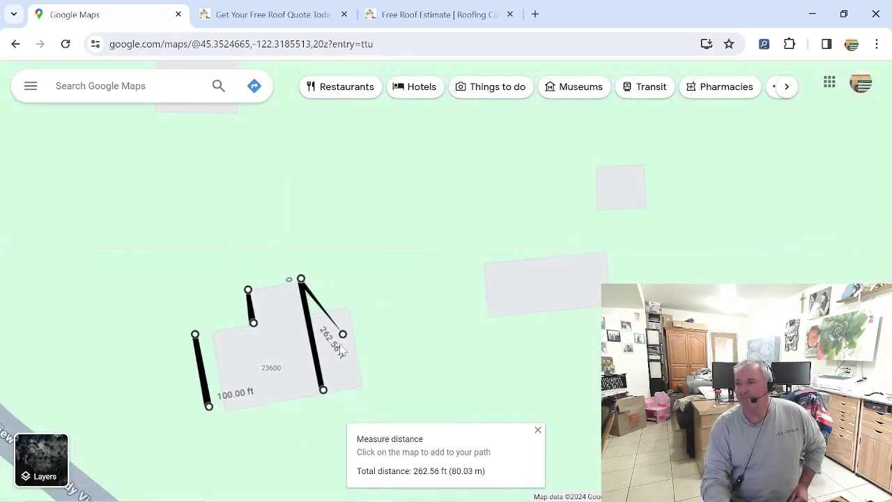
# Step: Clear the existing measurement and trace a closed measuring path around the house's roof outline, leaving out the eastern wing
pyautogui.click(538, 429)
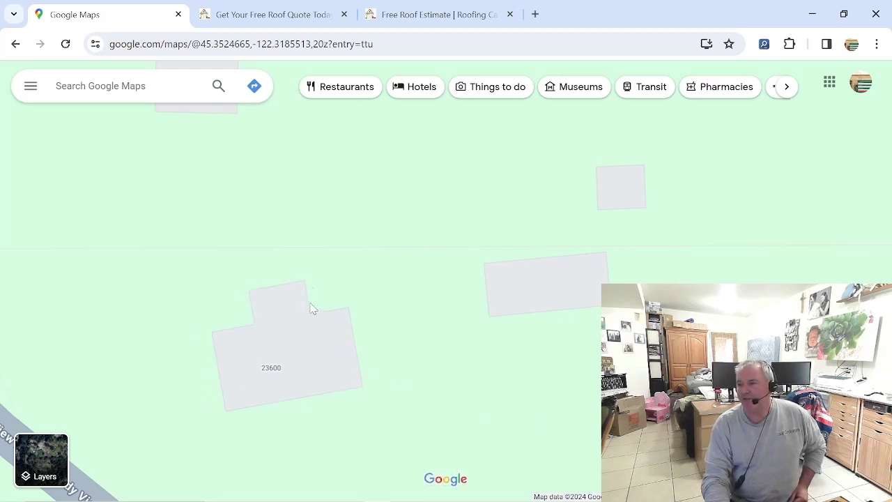
pyautogui.rightClick(304, 280)
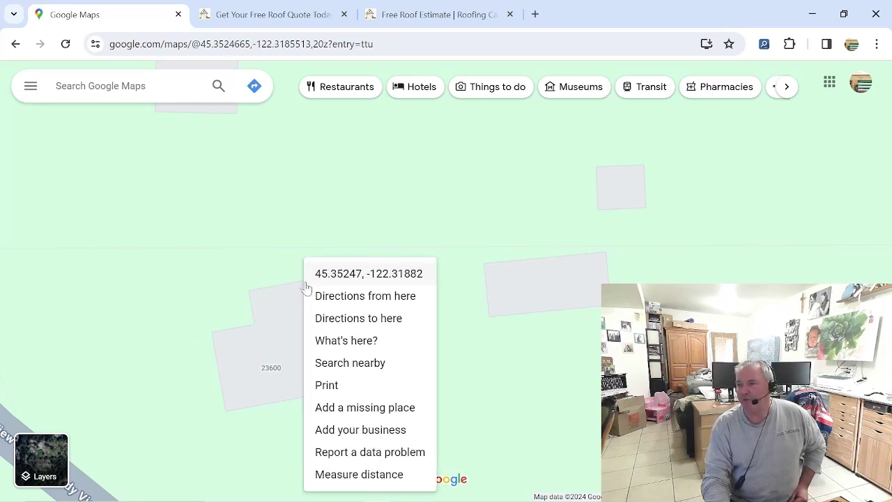
pyautogui.click(345, 478)
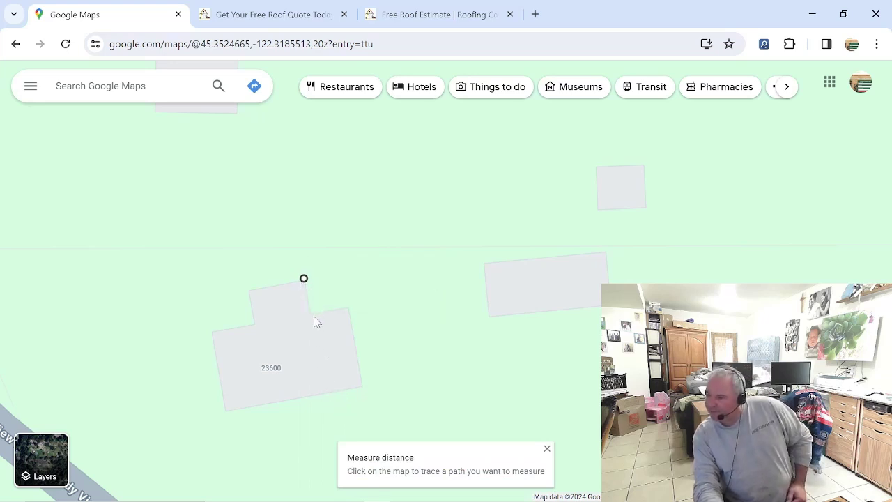
pyautogui.click(326, 390)
pyautogui.click(226, 412)
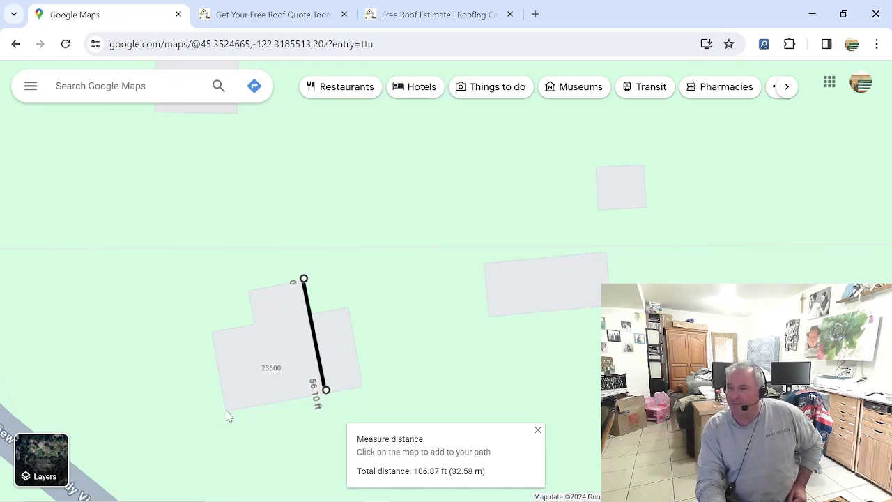
pyautogui.click(212, 329)
pyautogui.click(254, 323)
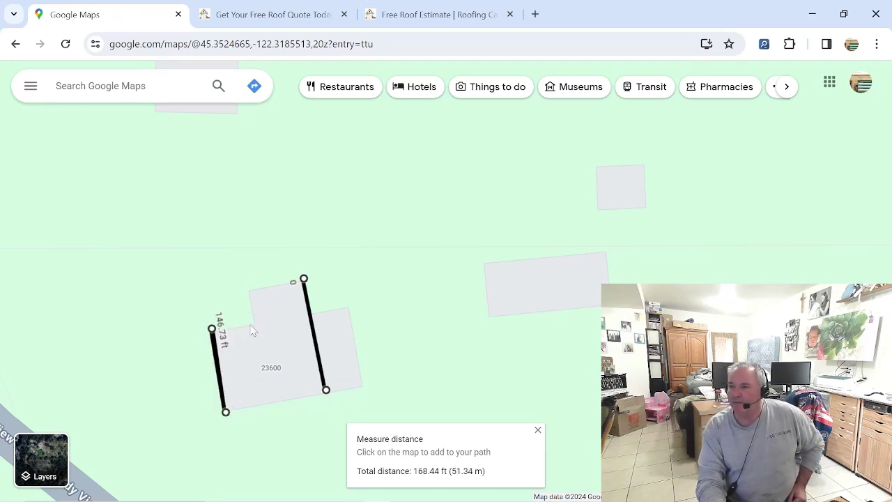
pyautogui.click(251, 289)
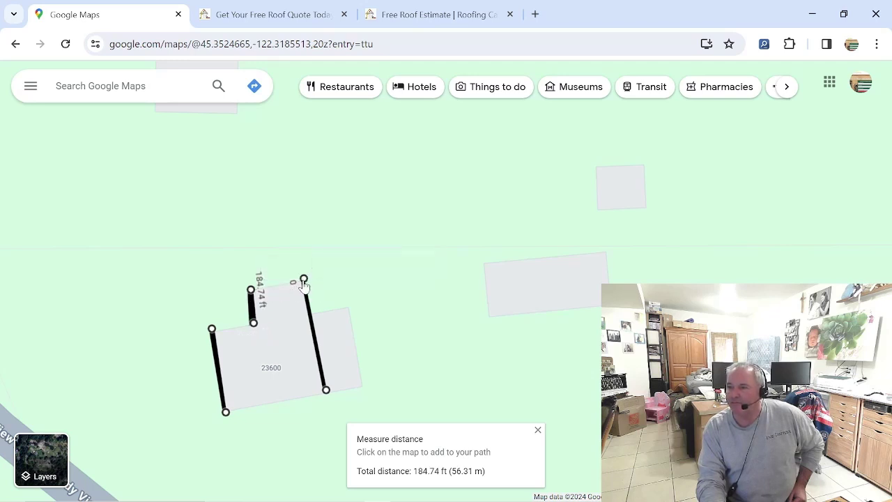
pyautogui.click(305, 281)
# Step: Adjust the measured outline's points at the house's north-western corners, and close the measurement
pyautogui.moveTo(251, 290); pyautogui.dragTo(248, 297)
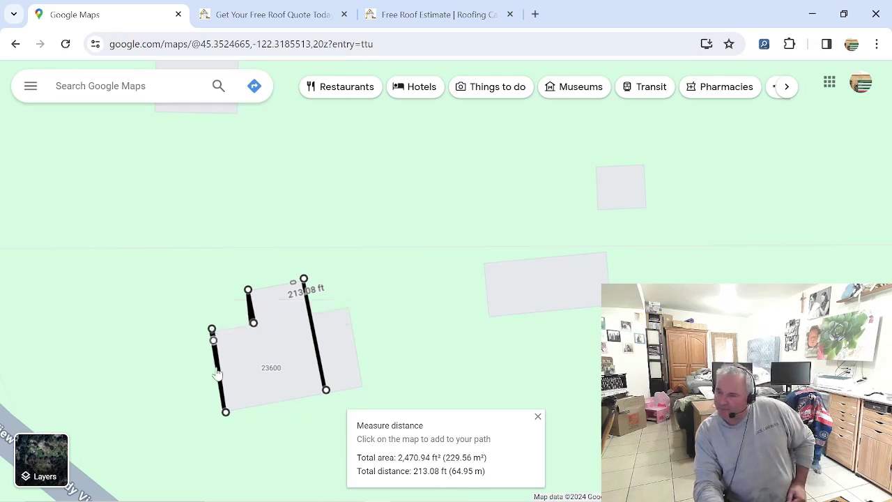
pyautogui.moveTo(211, 330); pyautogui.dragTo(204, 333)
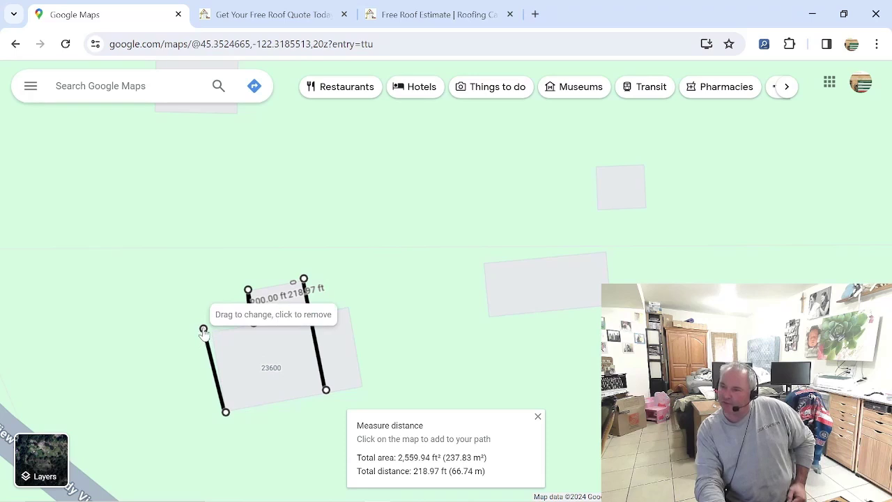
pyautogui.moveTo(204, 333); pyautogui.dragTo(207, 333)
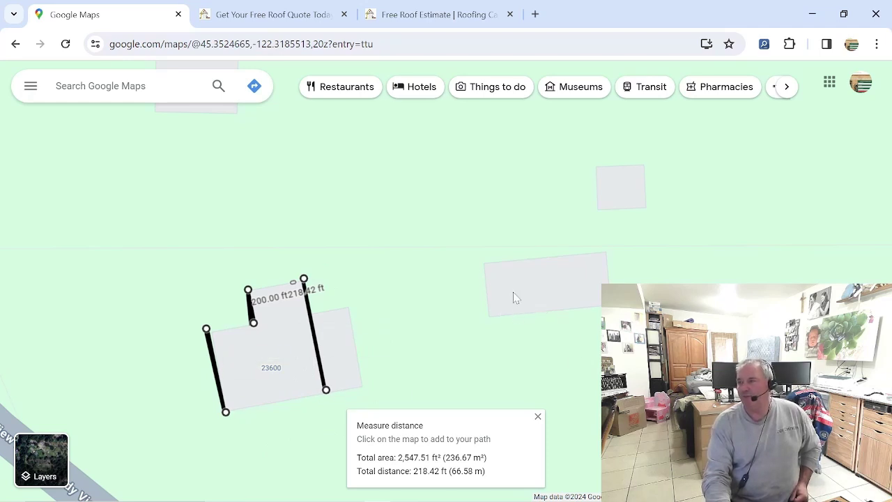
pyautogui.click(537, 416)
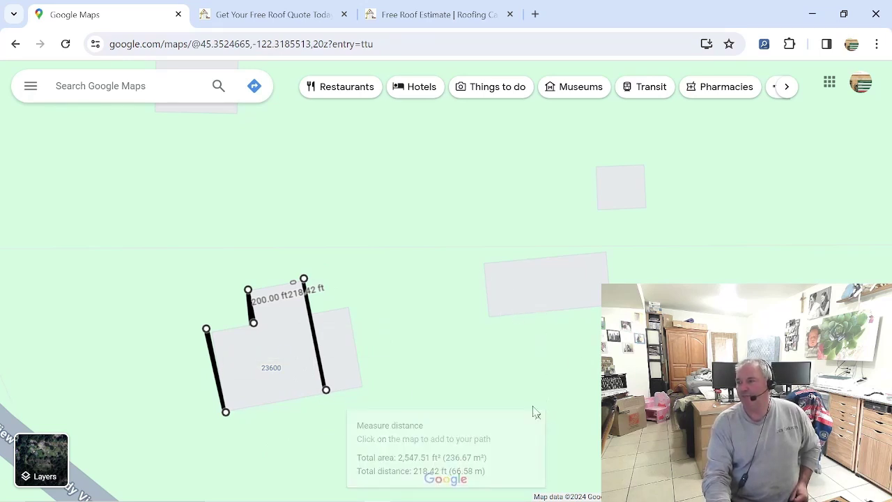
# Step: Measure the area of the long rectangular building east of the house by tracing a closed path around its four corners
pyautogui.rightClick(490, 320)
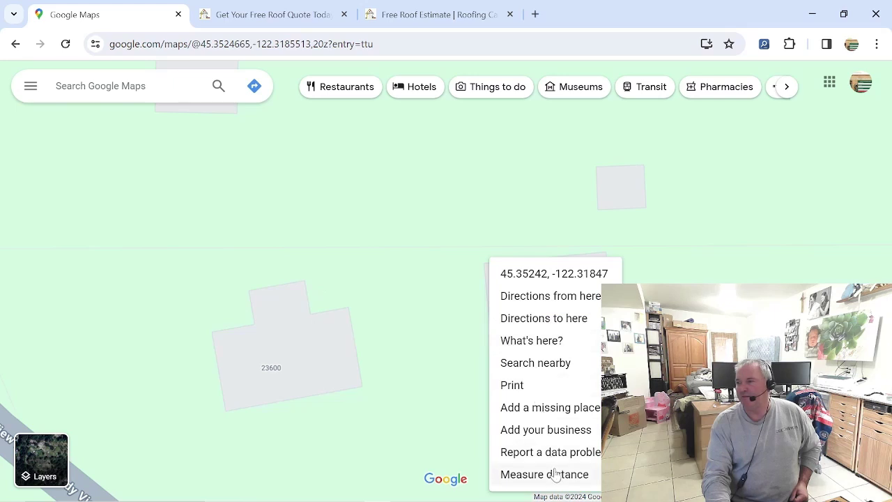
pyautogui.click(518, 474)
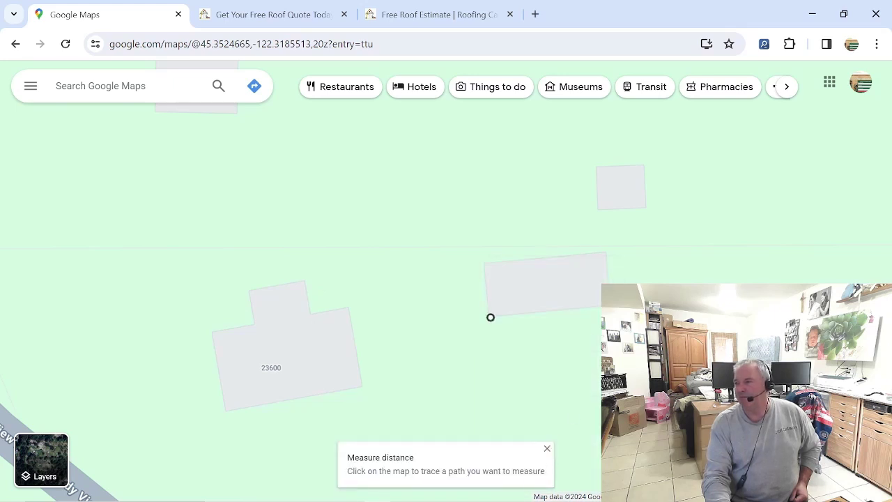
pyautogui.click(611, 305)
pyautogui.click(605, 252)
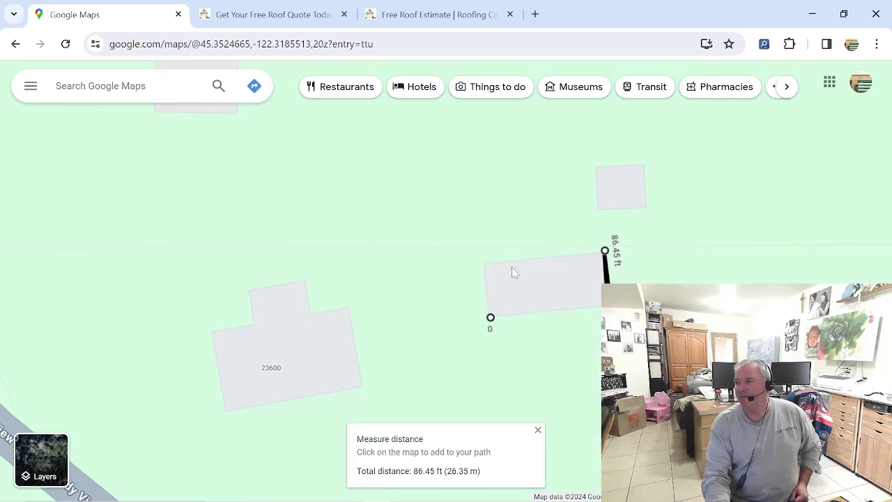
pyautogui.click(485, 262)
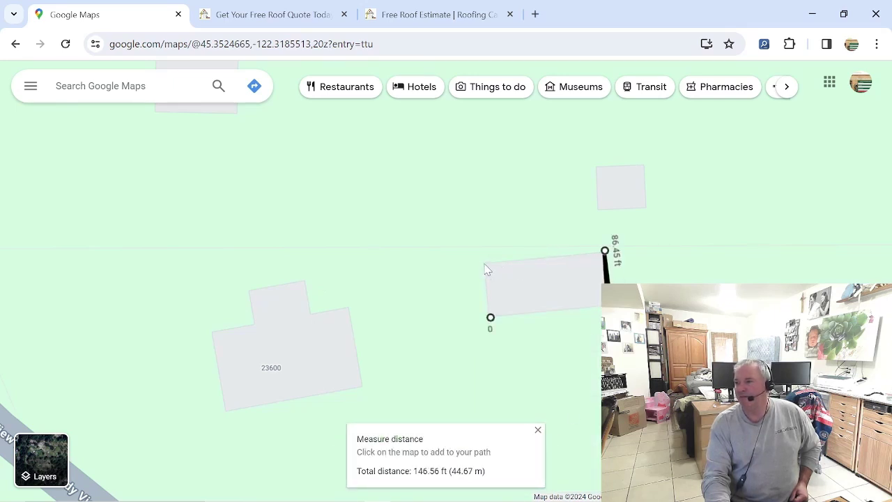
pyautogui.click(490, 317)
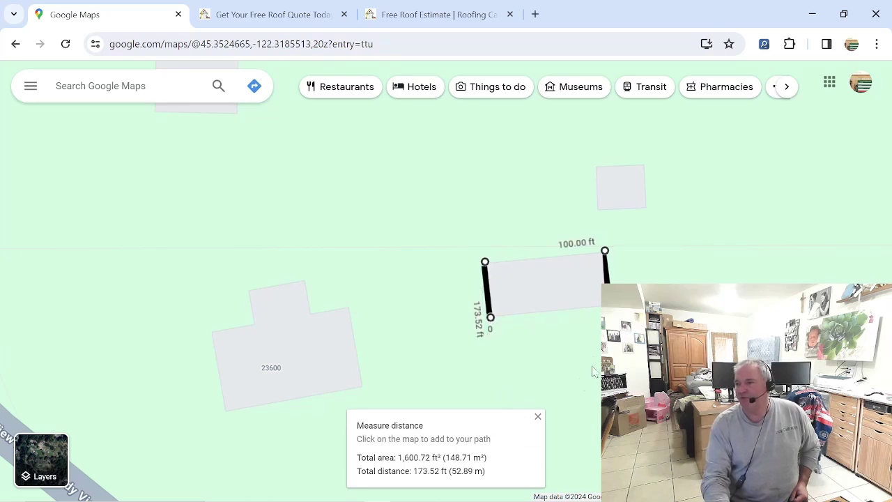
# Step: Return to the freeroofquote.com roofing calculator and set the total footage for the front of the house to 1600
pyautogui.click(395, 16)
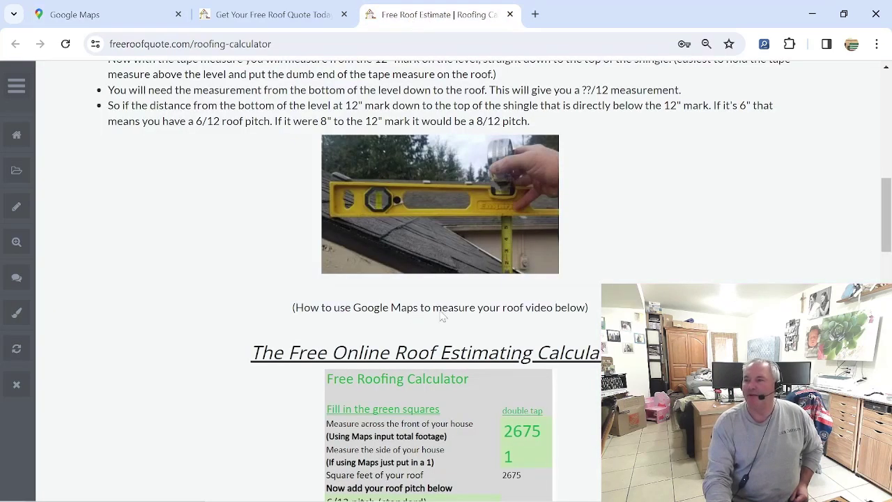
pyautogui.click(534, 430)
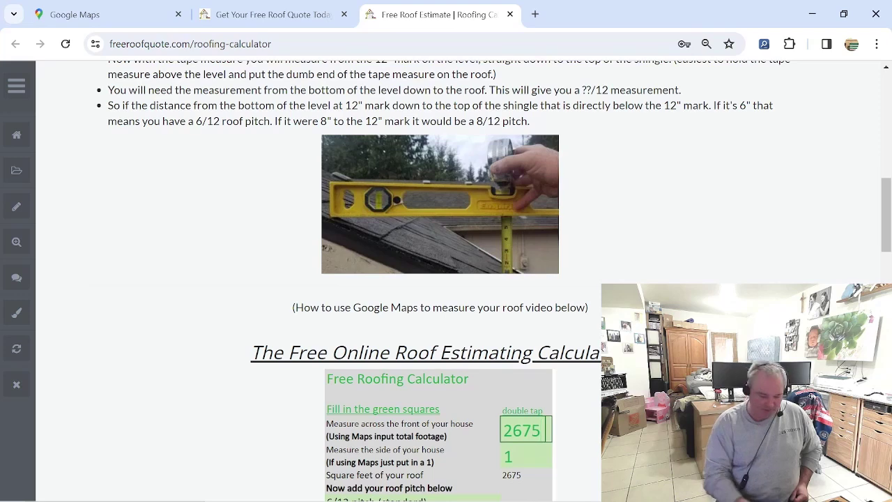
pyautogui.press('BackSpace')
pyautogui.press('BackSpace')
pyautogui.press('BackSpace')
pyautogui.press('BackSpace')
pyautogui.write('1600')
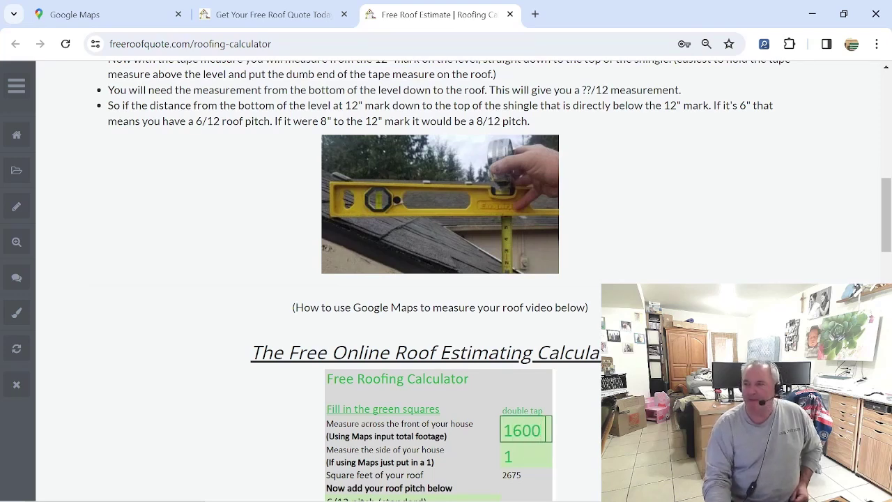
pyautogui.click(467, 483)
# Step: Set the calculator's roofing type to 30 year asphalt roofing
pyautogui.scroll(-1, 468, 446)
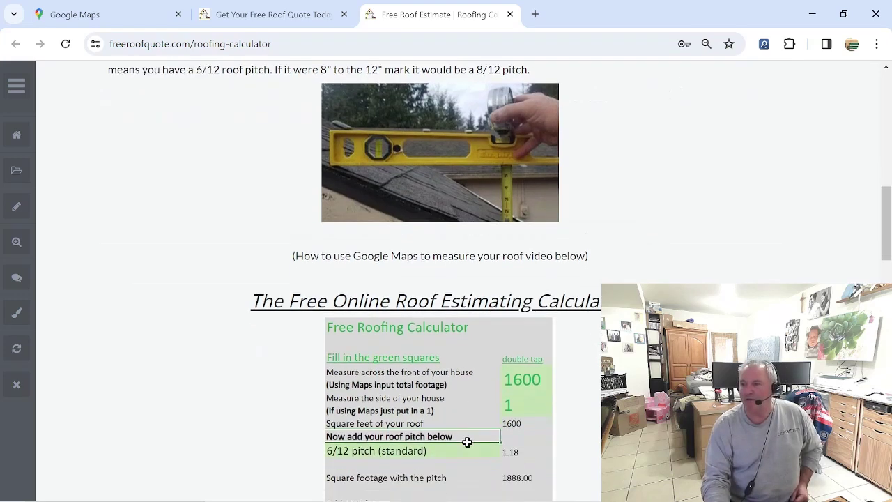
pyautogui.scroll(-1, 425, 430)
pyautogui.scroll(-1, 439, 428)
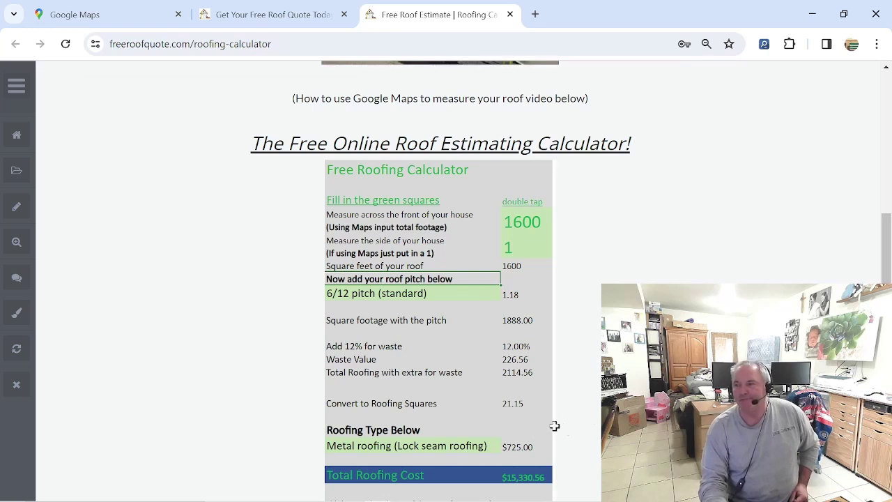
pyautogui.click(486, 447)
pyautogui.click(506, 447)
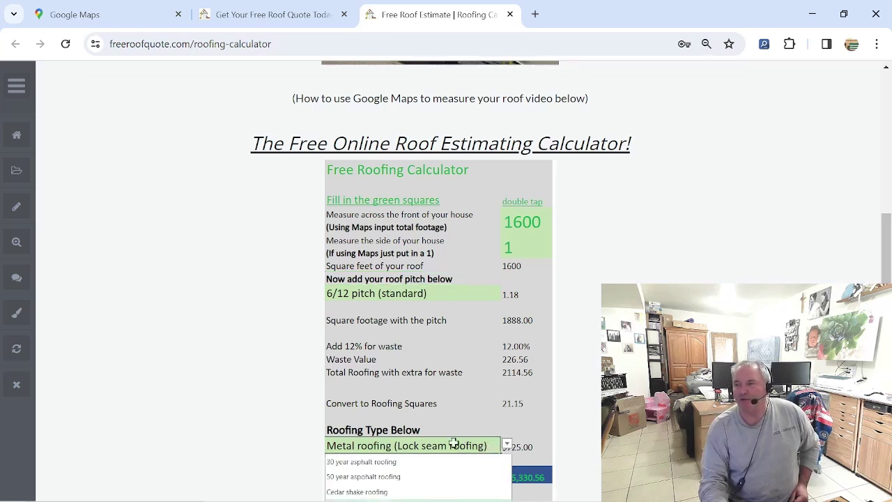
pyautogui.click(388, 463)
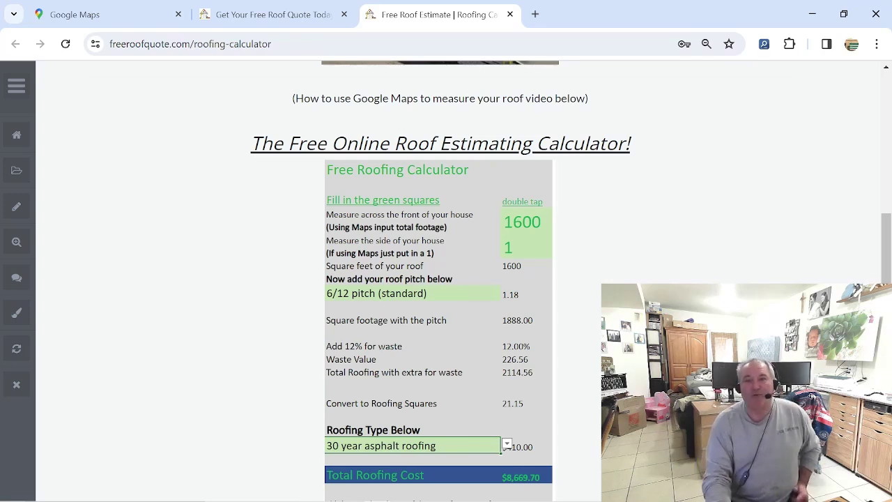
# Step: Switch to the Free Roof Quote home page, look over its local contractor search section, and dismiss the site's side toolbar
pyautogui.click(244, 15)
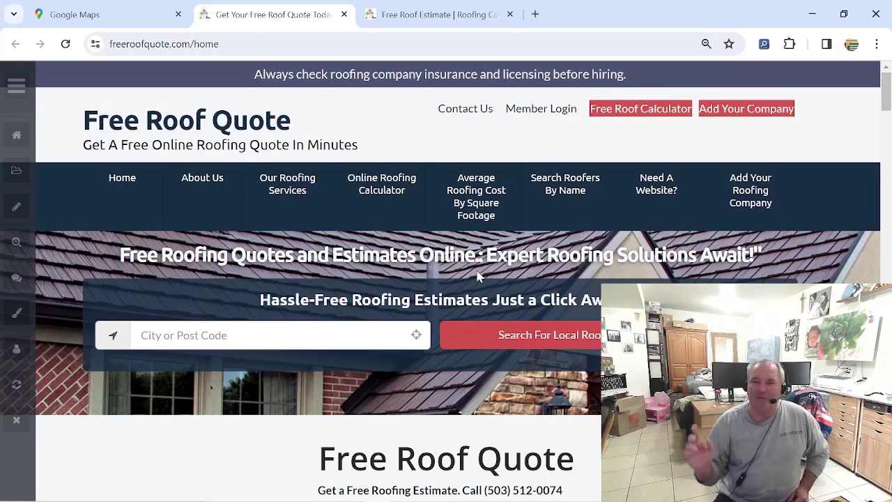
pyautogui.scroll(-3, 478, 277)
pyautogui.scroll(1, 456, 277)
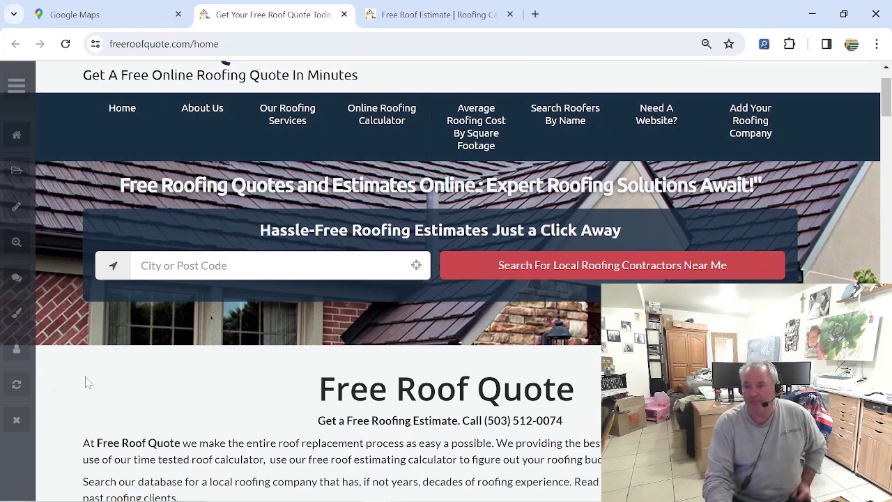
pyautogui.click(16, 422)
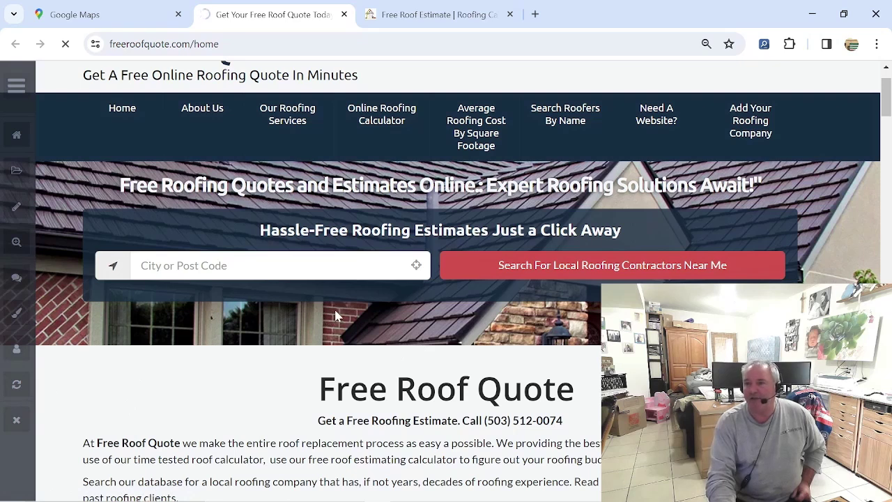